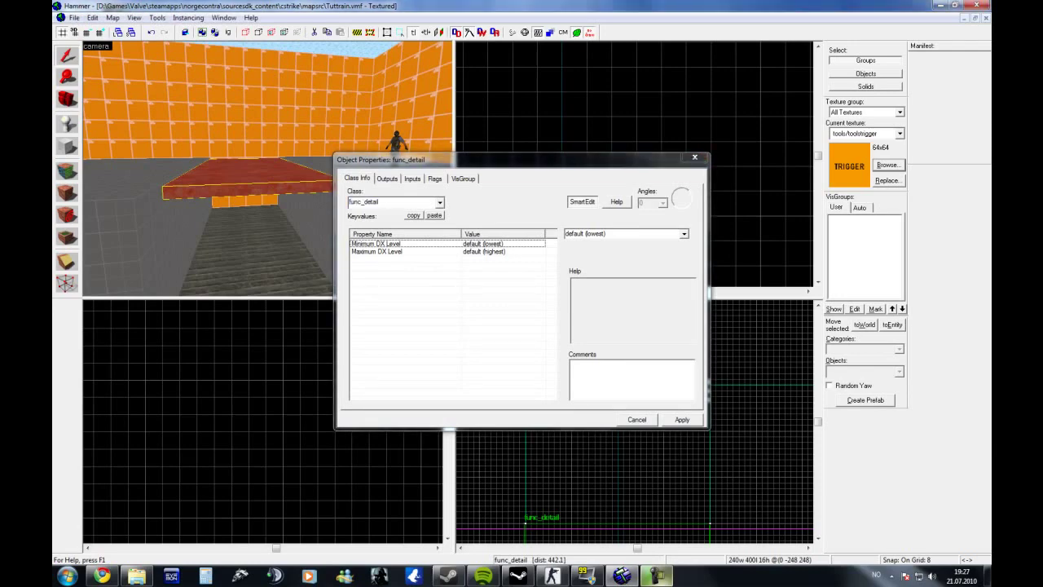
- Change the entity class of the selected platform brush to func_tanktrain
{"action": "left_click", "coordinate": [689, 158]}
{"action": "type", "text": "fun"}
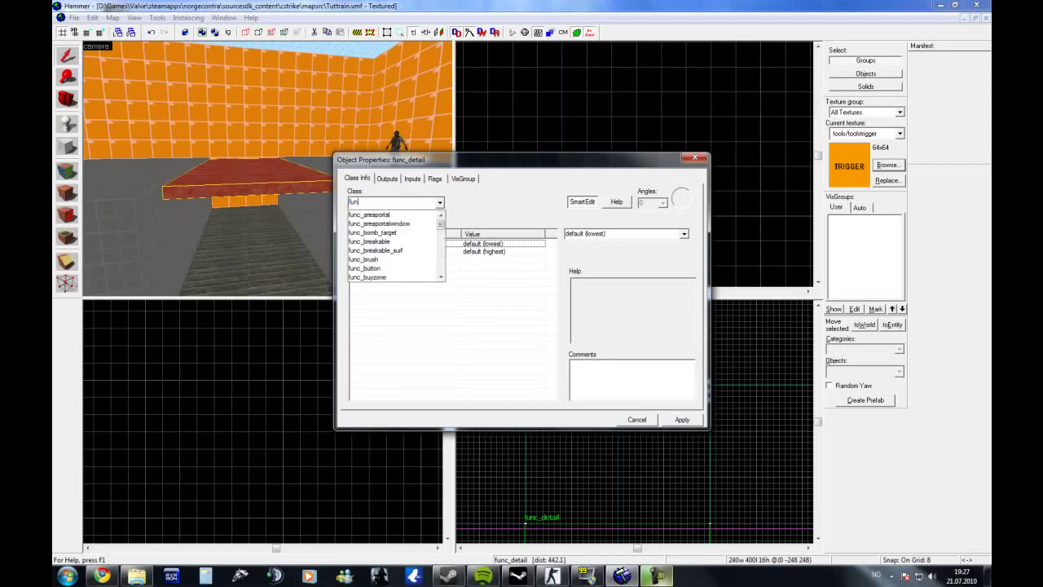
{"action": "type", "text": "c_tanktrain"}
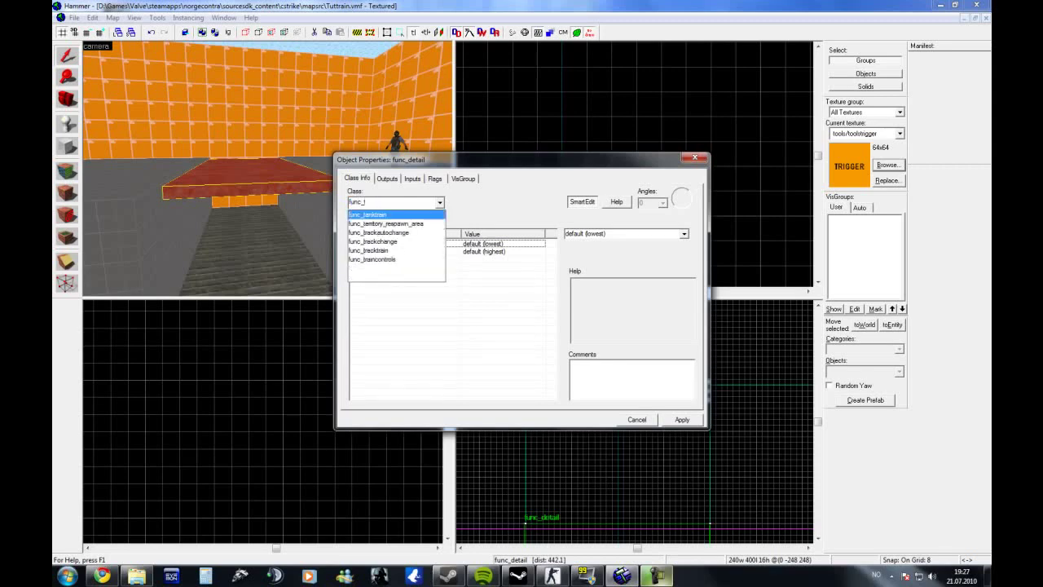
{"action": "key", "text": "Return"}
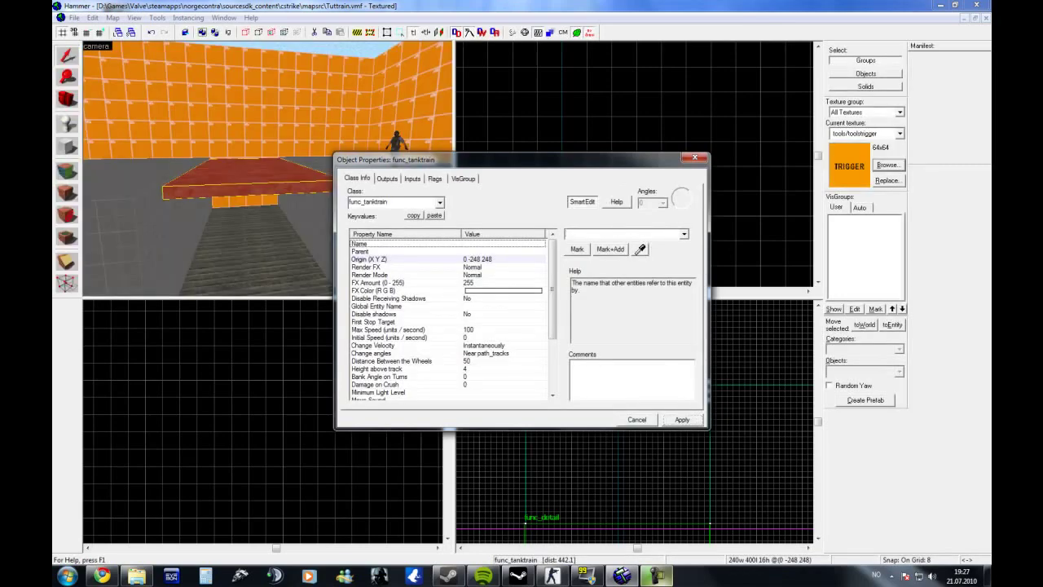
- Name the func_tanktrain entity Train_1 and apply the name
{"action": "type", "text": "Train 1"}
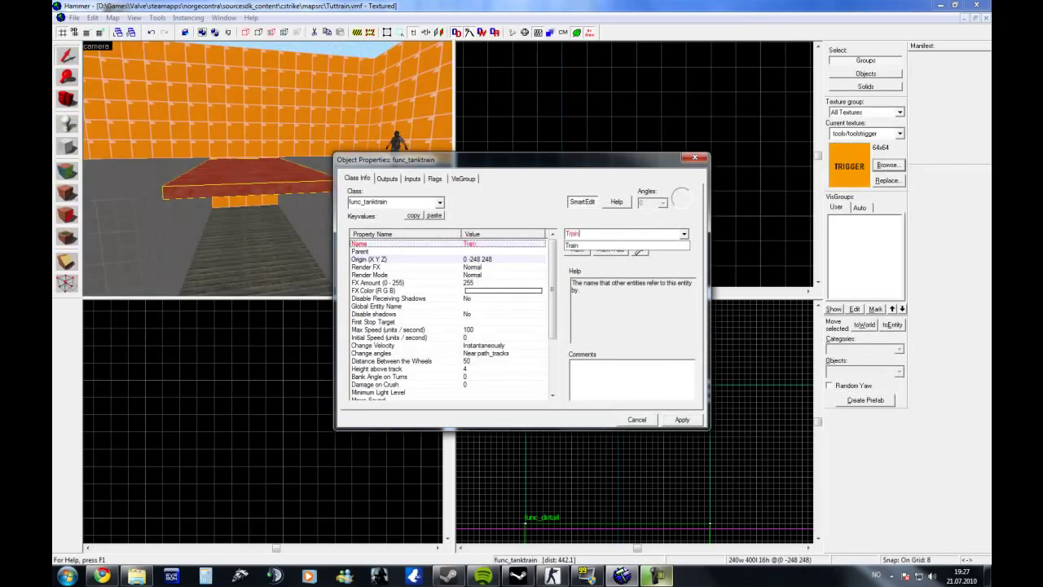
{"action": "key", "text": "BackSpace"}
{"action": "key", "text": "BackSpace"}
{"action": "type", "text": "_1"}
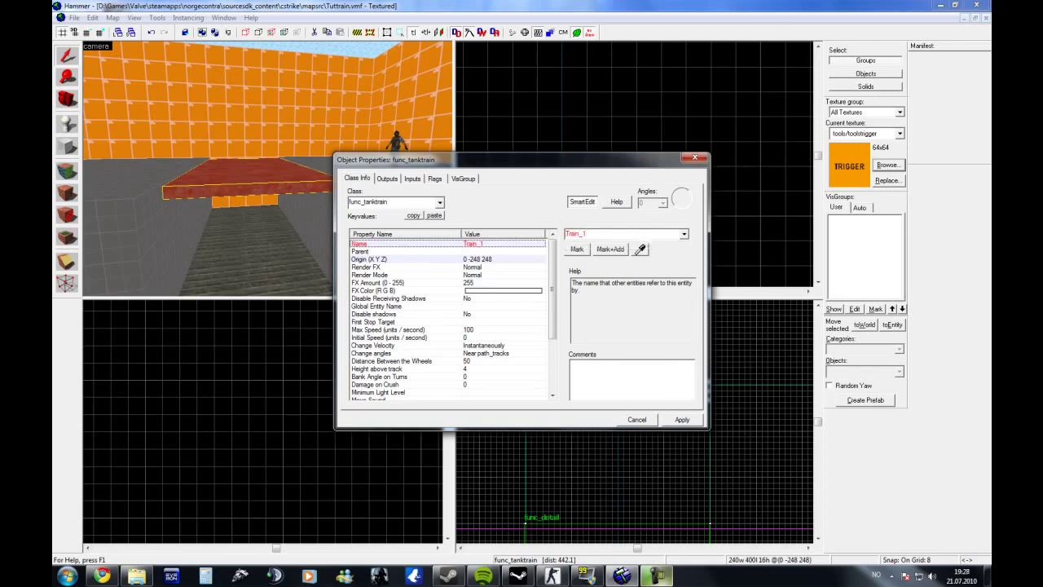
{"action": "key", "text": "Return"}
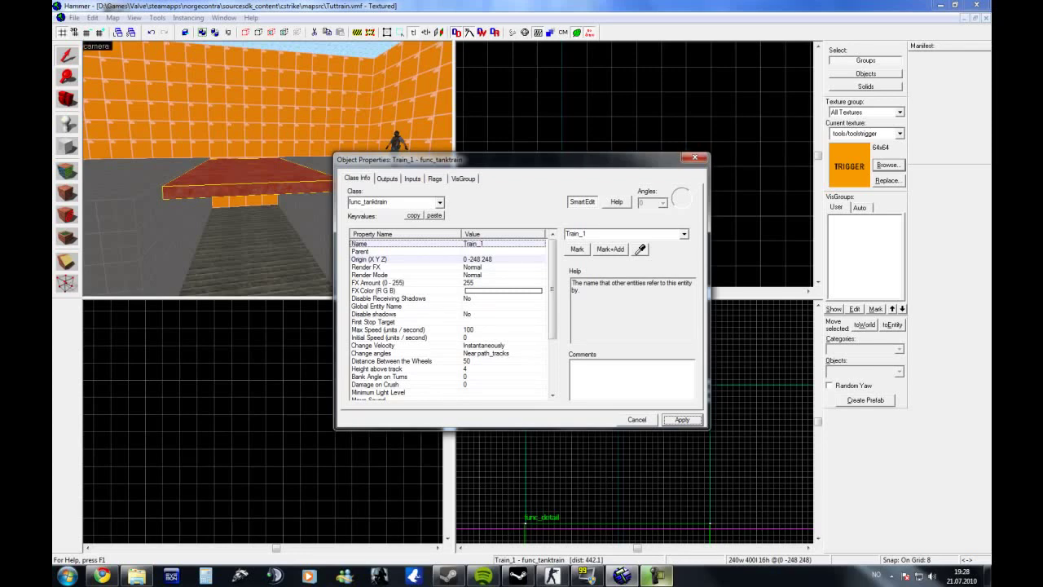
- Set the train's Change angles property to Never (fixed orientation) and apply it
{"action": "left_click", "coordinate": [371, 353]}
{"action": "left_click", "coordinate": [684, 233]}
{"action": "left_click", "coordinate": [603, 242]}
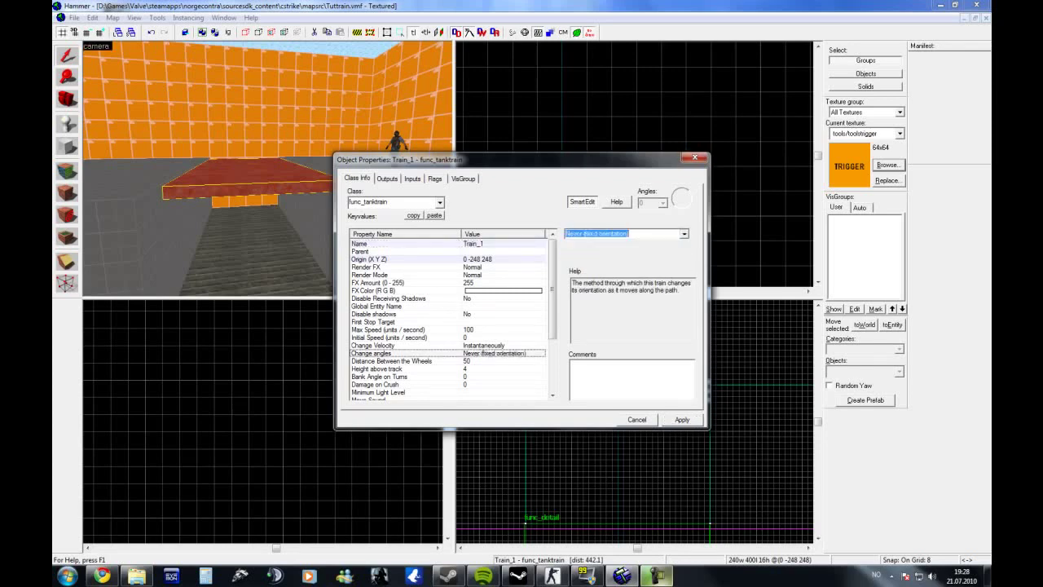
{"action": "key", "text": "Return"}
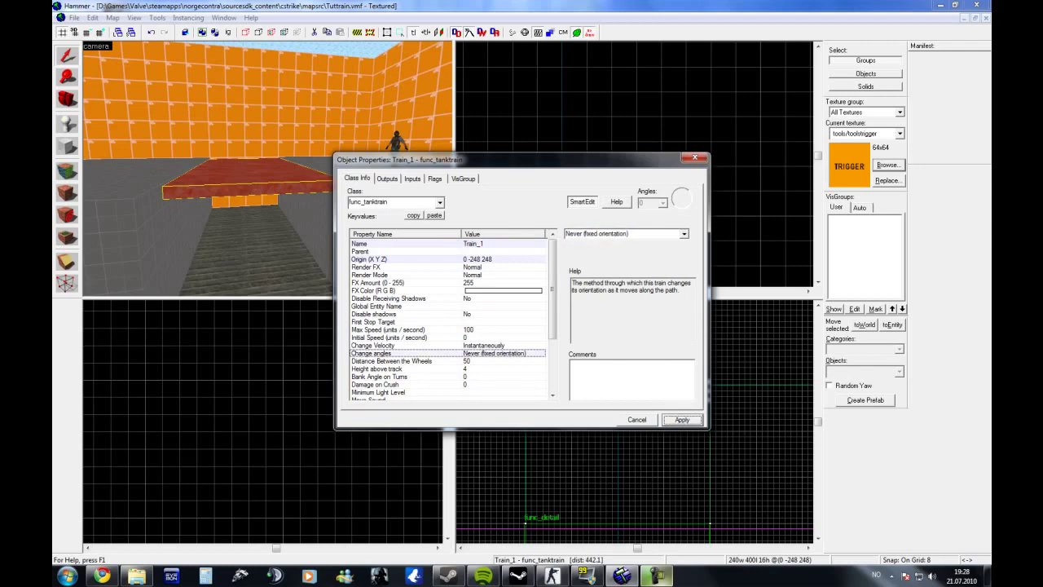
- Set the train's First Stop Target to P1 and close its object properties
{"action": "left_click", "coordinate": [371, 321]}
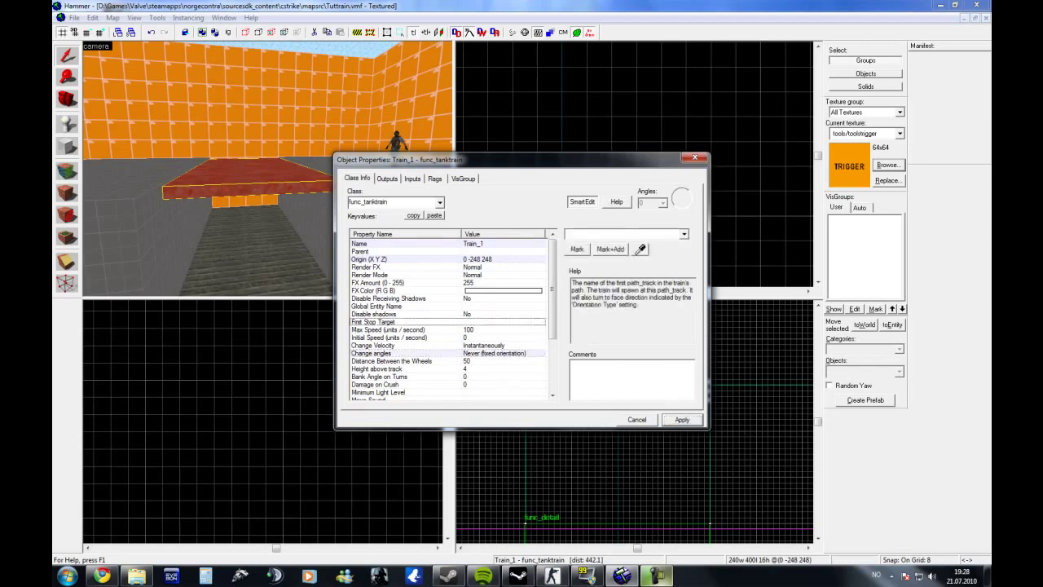
{"action": "type", "text": "P1"}
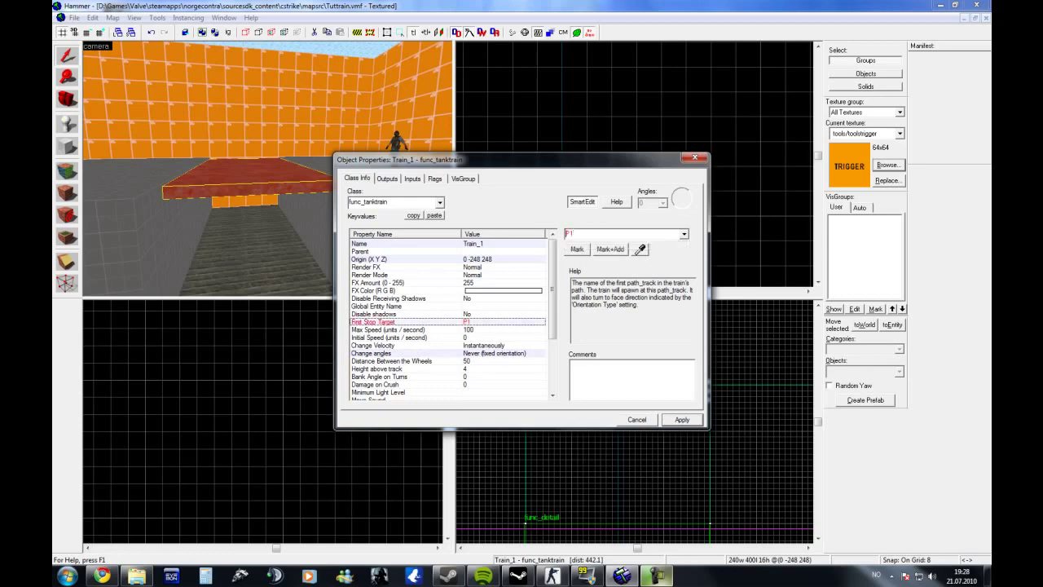
{"action": "key", "text": "Return"}
{"action": "left_click", "coordinate": [693, 157]}
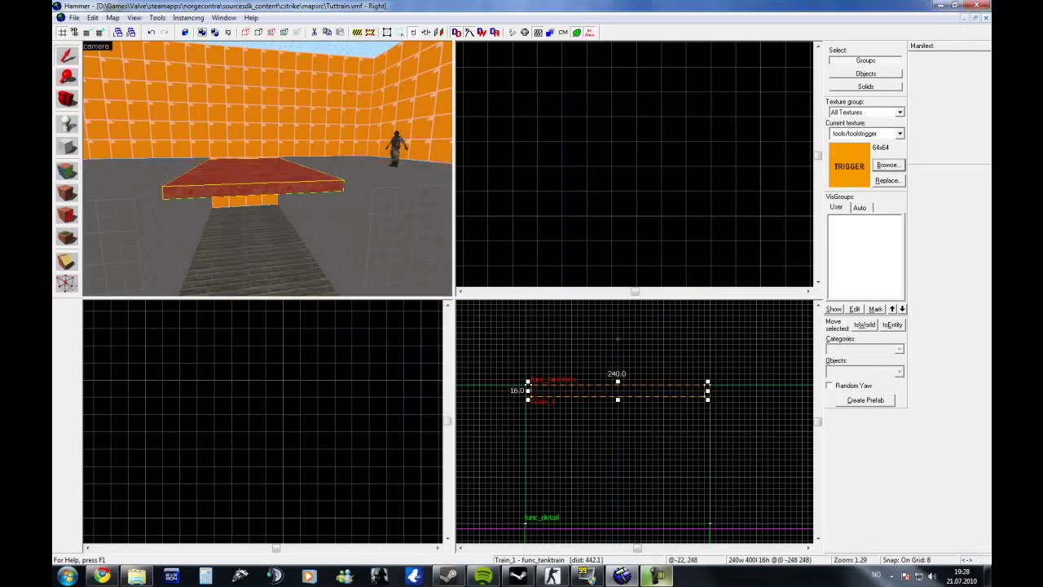
- Duplicate the train platform directly on top of itself and apply the tools/toolstrigger texture to all faces of the copy
{"action": "left_click_drag", "start_coordinate": [618, 391], "coordinate": [618, 379]}
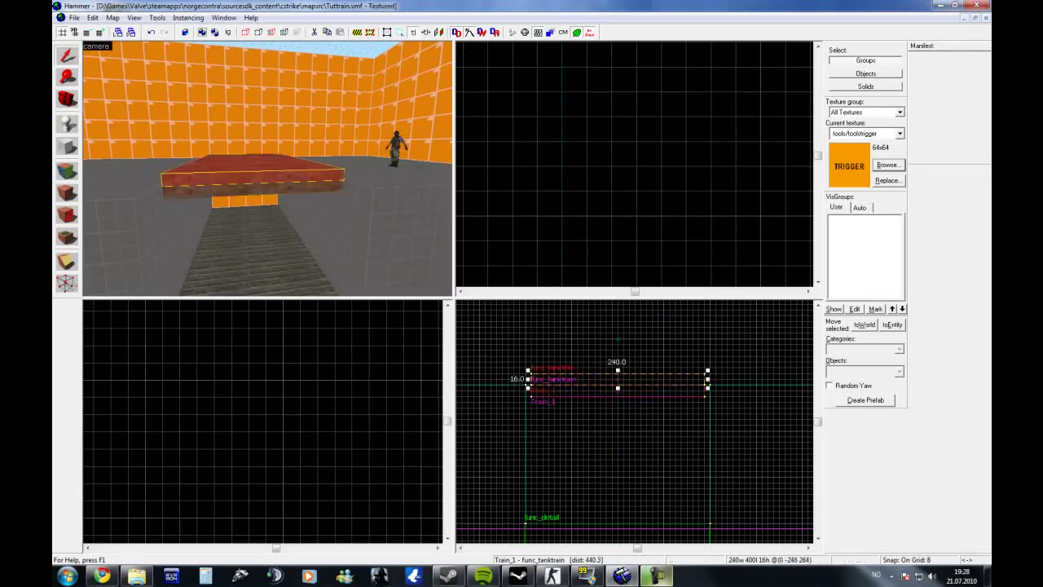
{"action": "key", "text": "alt+t"}
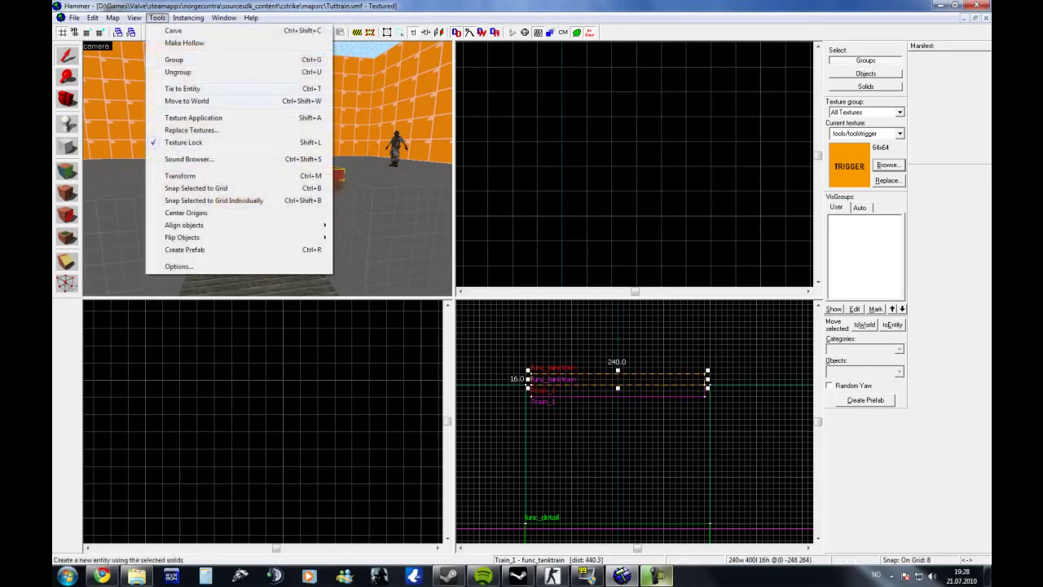
{"action": "key", "text": "Down"}
{"action": "key", "text": "Down"}
{"action": "key", "text": "Return"}
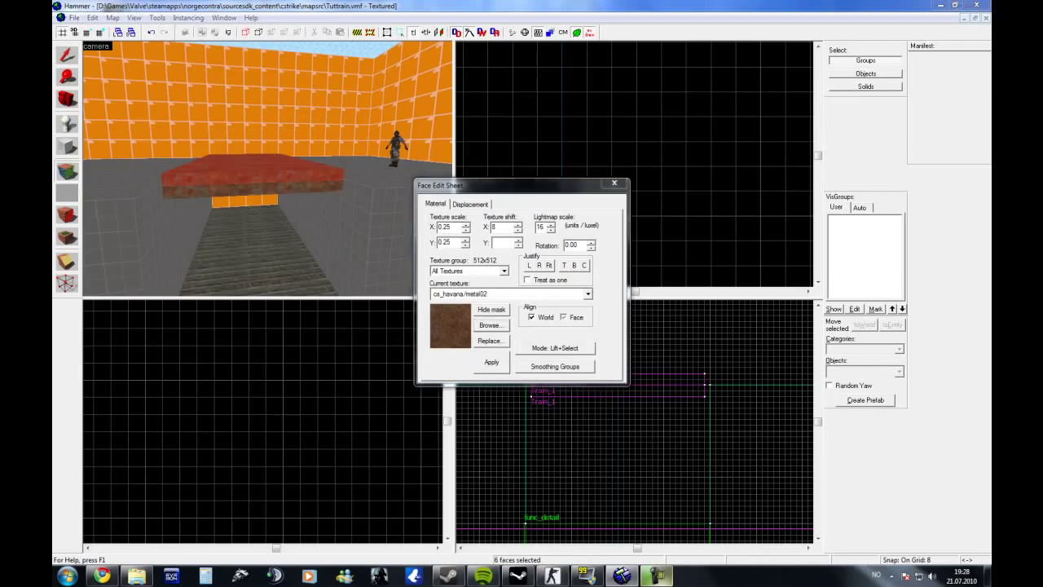
{"action": "key", "text": "alt+b"}
{"action": "key", "text": "Return"}
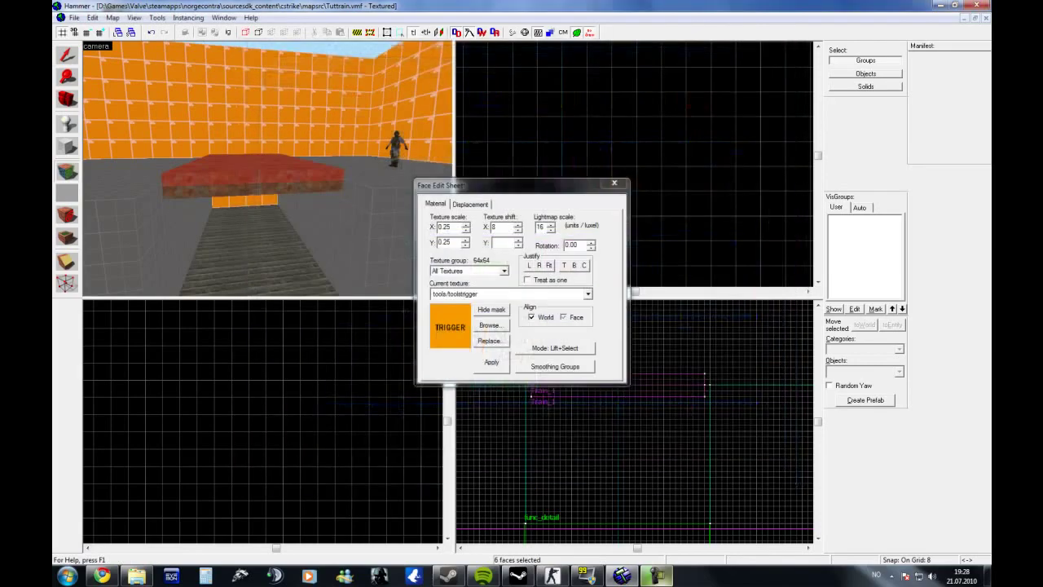
{"action": "key", "text": "shift+s"}
- Change the entity class of the trigger-textured copy to trigger_multiple
{"action": "key", "text": "alt+Return"}
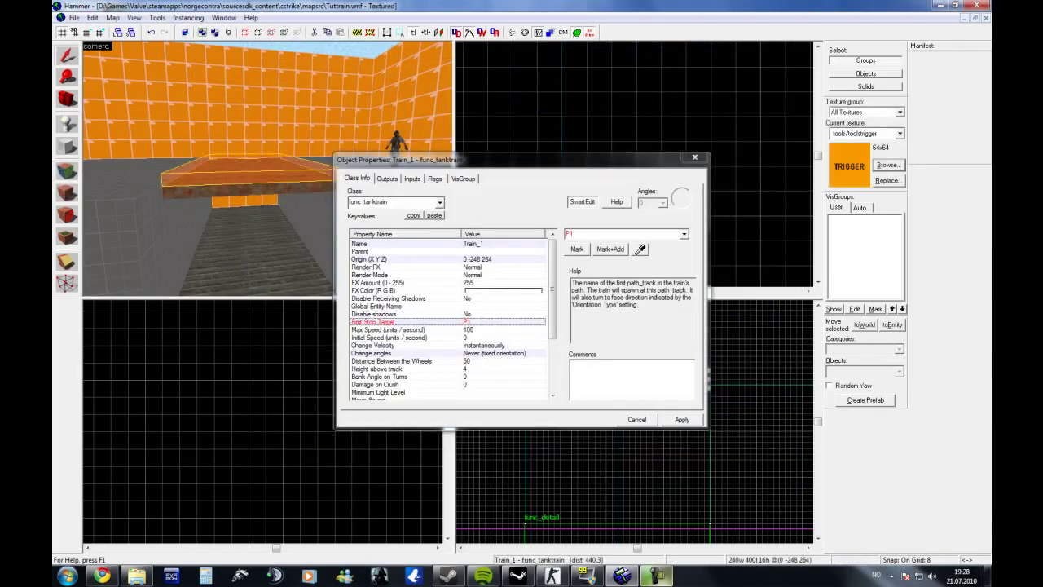
{"action": "key", "text": "alt+Down"}
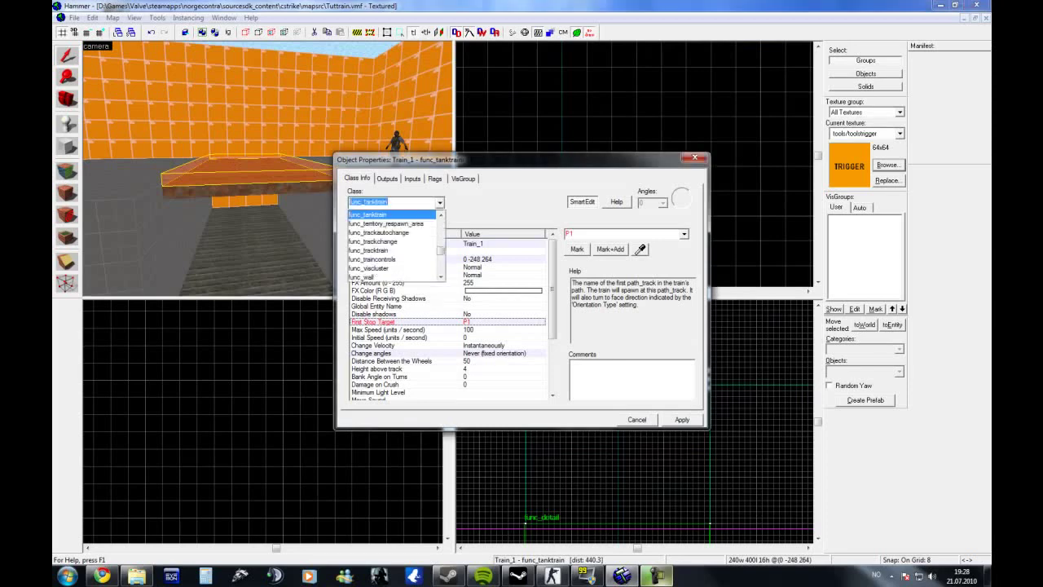
{"action": "type", "text": "trigger_"}
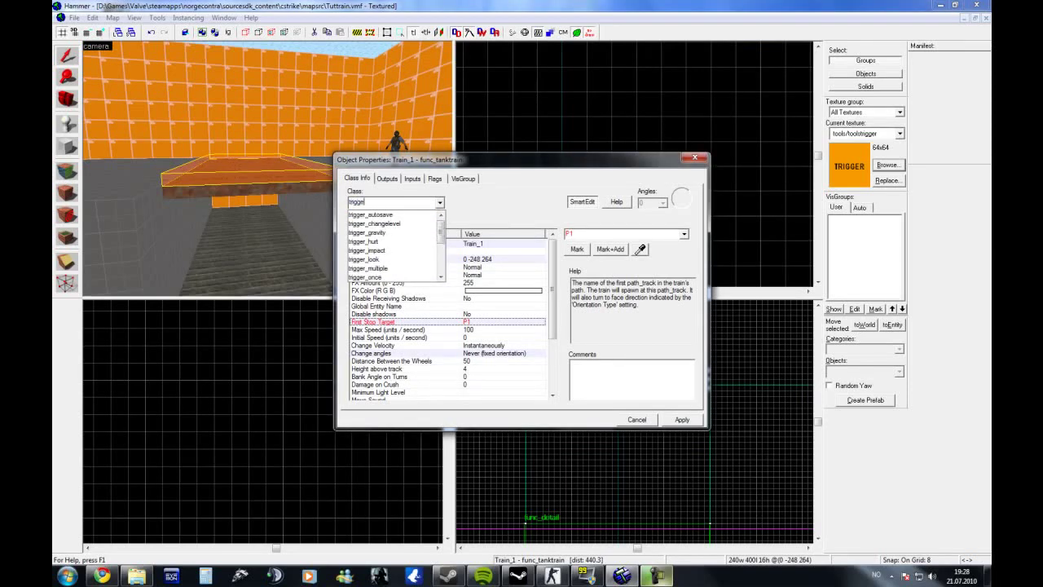
{"action": "type", "text": "m"}
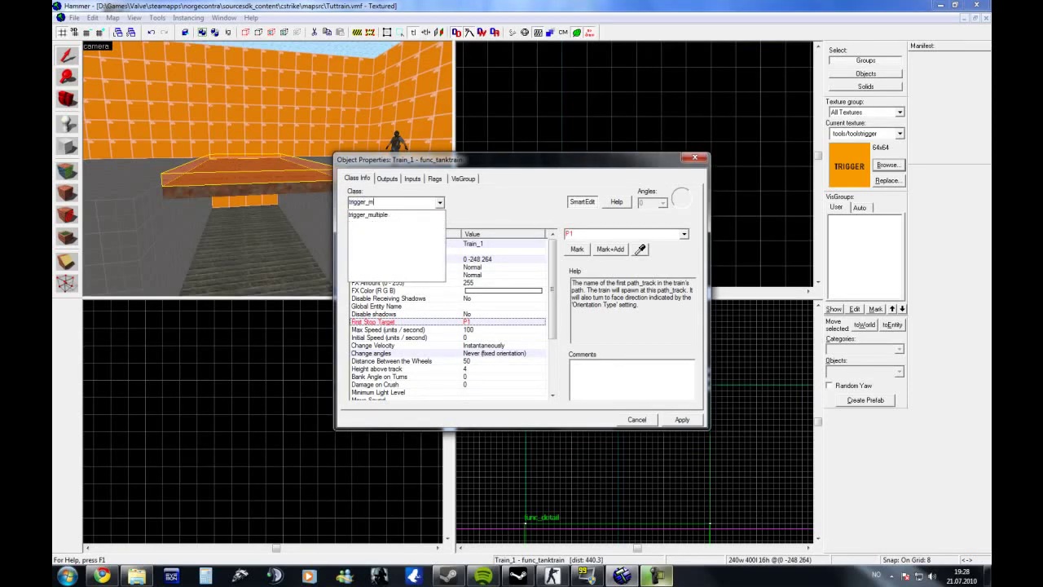
{"action": "key", "text": "Return"}
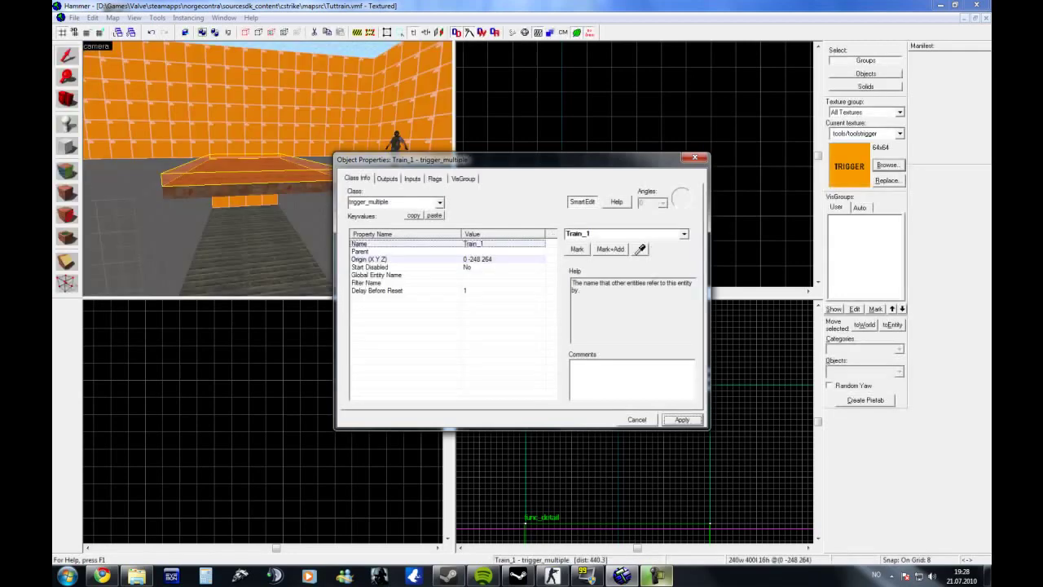
- Rename the trigger_multiple entity Trigger_start_train1 and apply the name
{"action": "left_click", "coordinate": [578, 233]}
{"action": "type", "text": "Tri"}
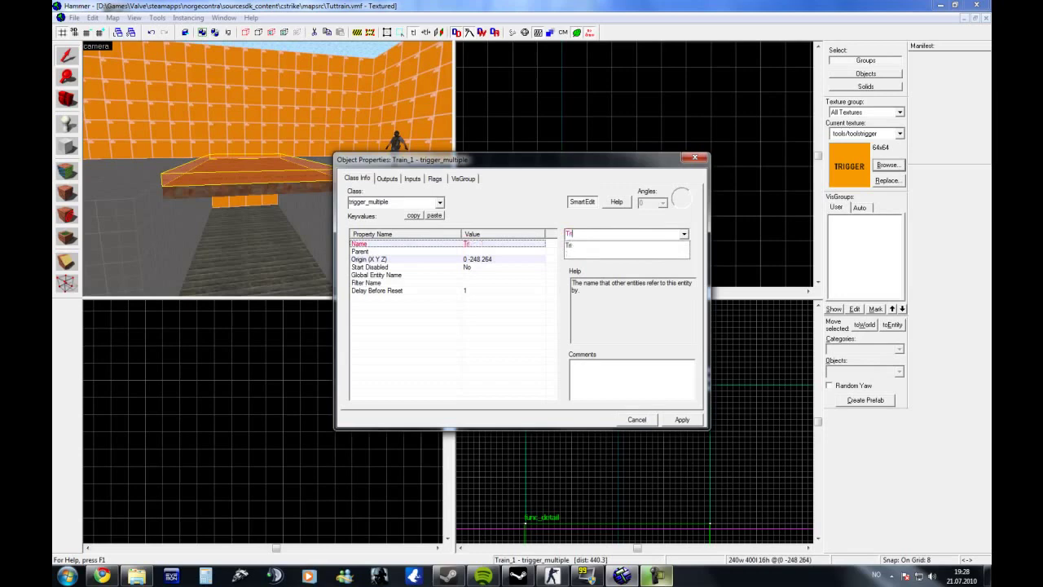
{"action": "type", "text": "gger_start_train"}
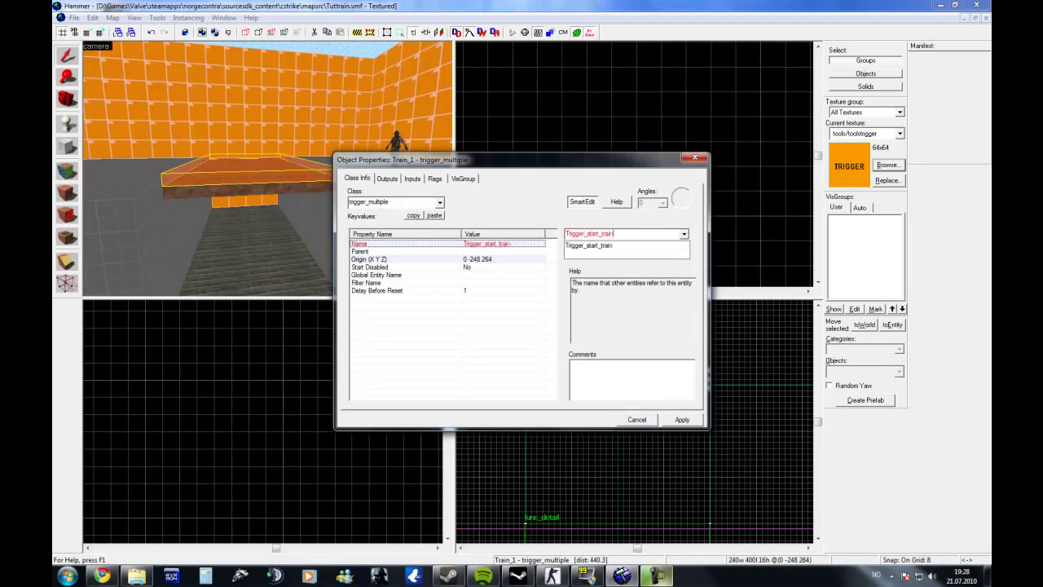
{"action": "key", "text": "Return"}
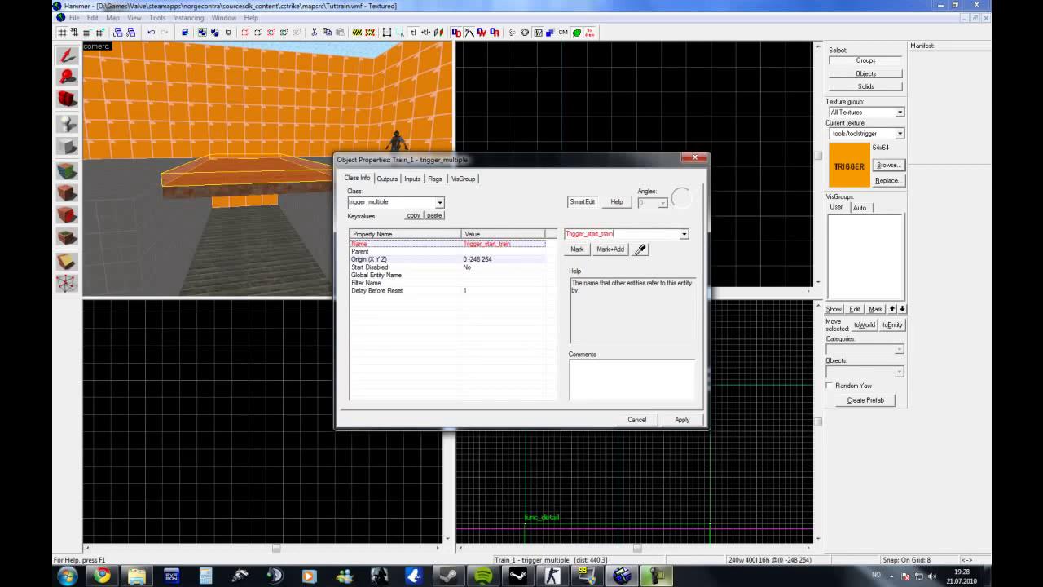
{"action": "type", "text": "1"}
{"action": "key", "text": "Return"}
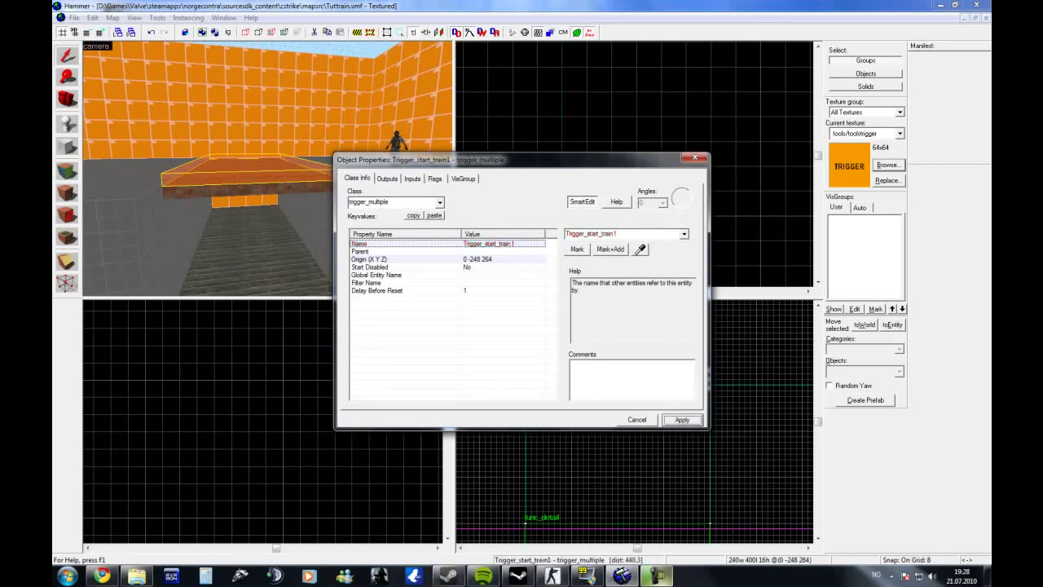
- Set Train_1 as the trigger's parent entity and apply the change
{"action": "left_click", "coordinate": [407, 251]}
{"action": "left_click", "coordinate": [684, 234]}
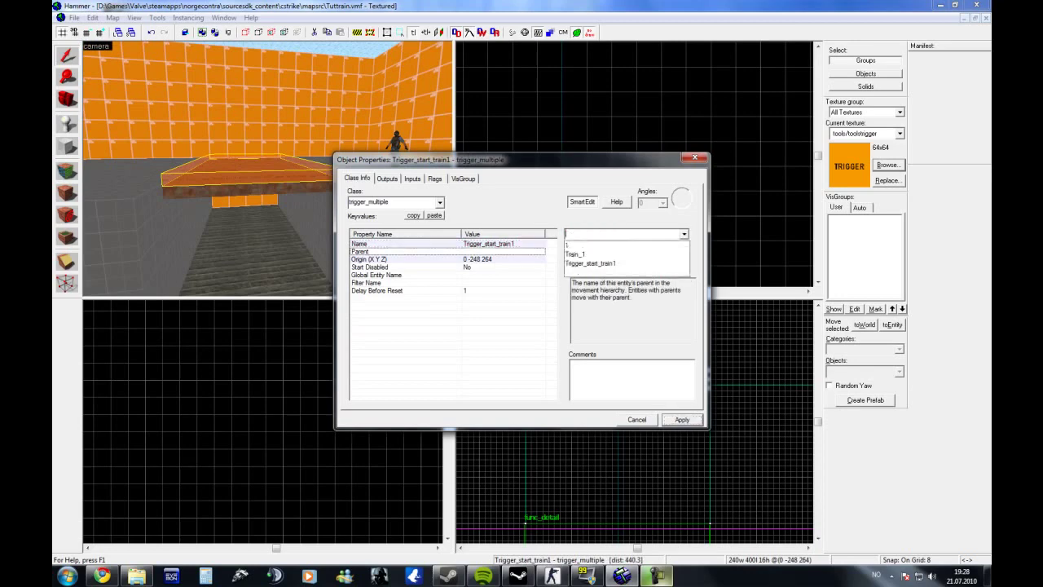
{"action": "left_click", "coordinate": [587, 245]}
{"action": "key", "text": "Return"}
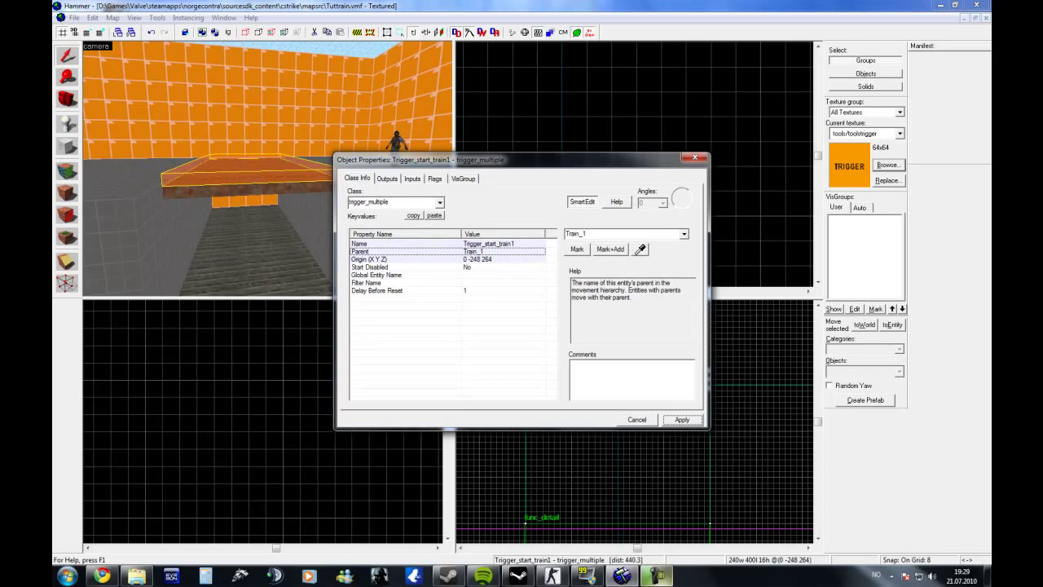
- Add an OnStartTouch output to the trigger, targeting the Train_1 entity
{"action": "left_click", "coordinate": [387, 178]}
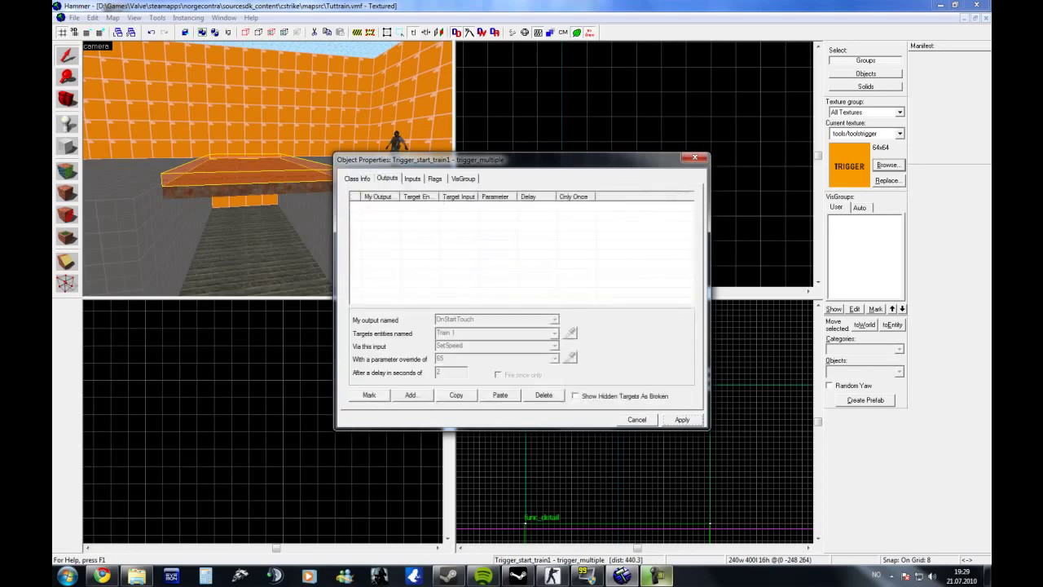
{"action": "left_click", "coordinate": [411, 394]}
{"action": "left_click", "coordinate": [555, 319]}
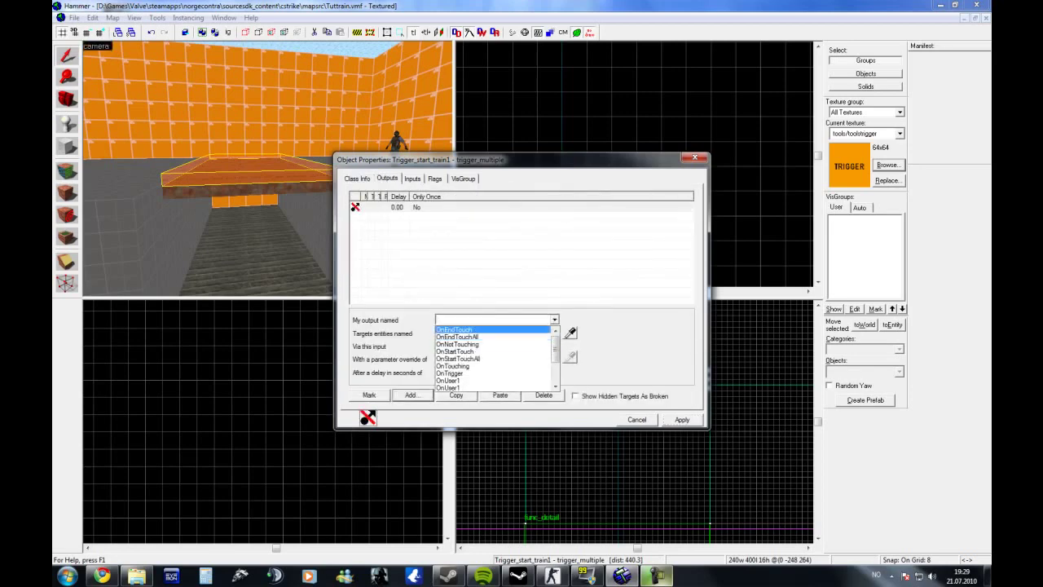
{"action": "left_click", "coordinate": [454, 351]}
{"action": "left_click", "coordinate": [554, 333]}
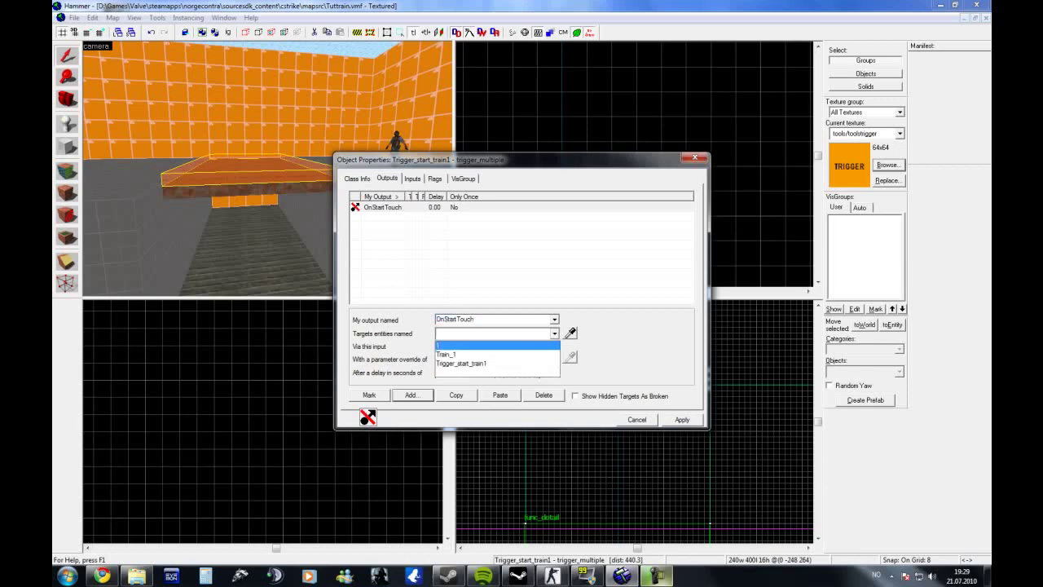
{"action": "left_click", "coordinate": [446, 353]}
- Set the output's input to SetSpeed with a parameter override of 65 and a 2-second delay, and apply it
{"action": "left_click", "coordinate": [554, 346]}
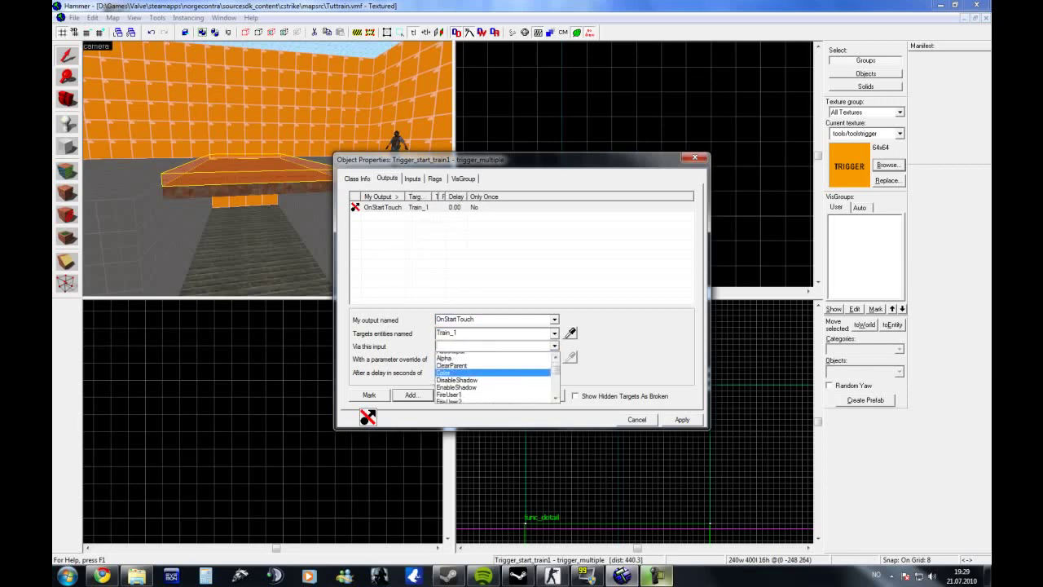
{"action": "scroll", "coordinate": [493, 385], "scroll_direction": "down", "scroll_amount": 5}
{"action": "key", "text": "Up"}
{"action": "key", "text": "Up"}
{"action": "key", "text": "Up"}
{"action": "key", "text": "Up"}
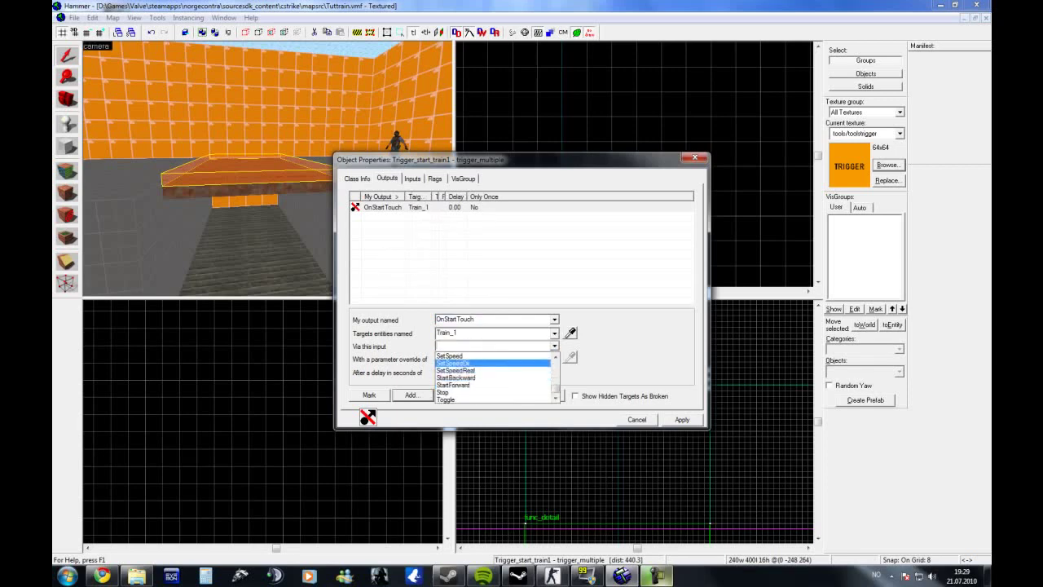
{"action": "key", "text": "Return"}
{"action": "key", "text": "Tab"}
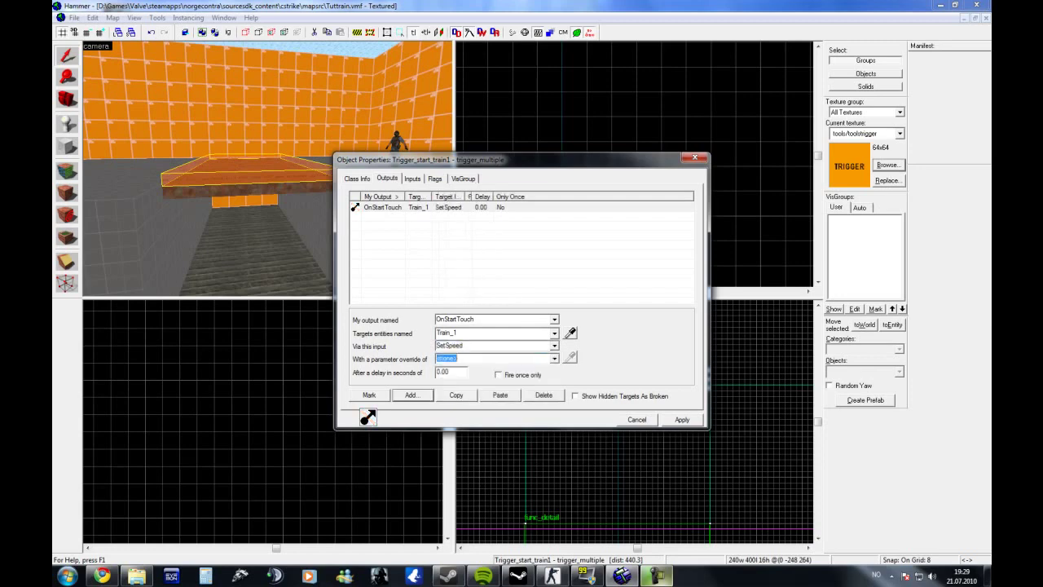
{"action": "type", "text": "65"}
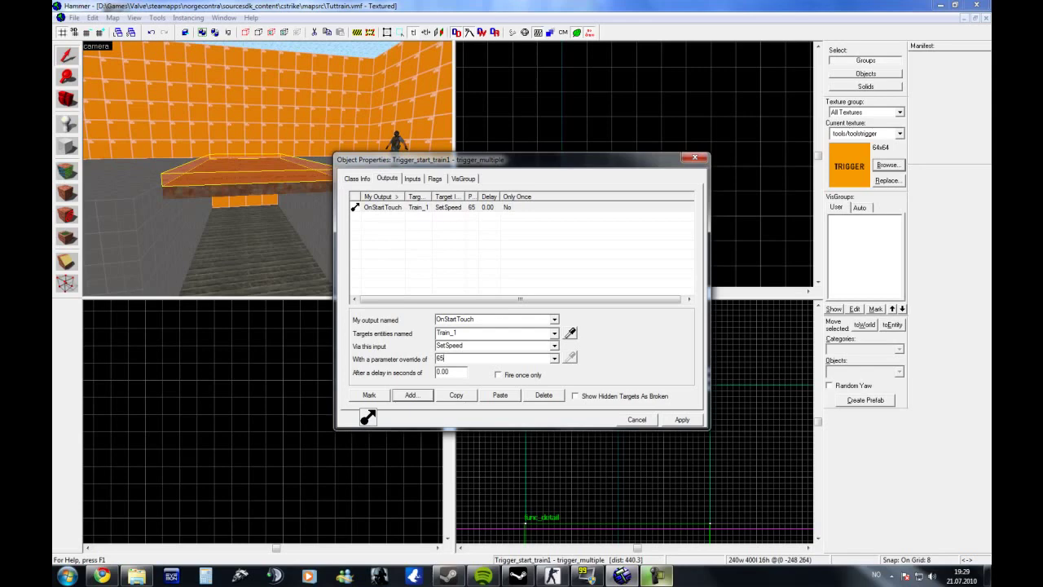
{"action": "type", "text": "2"}
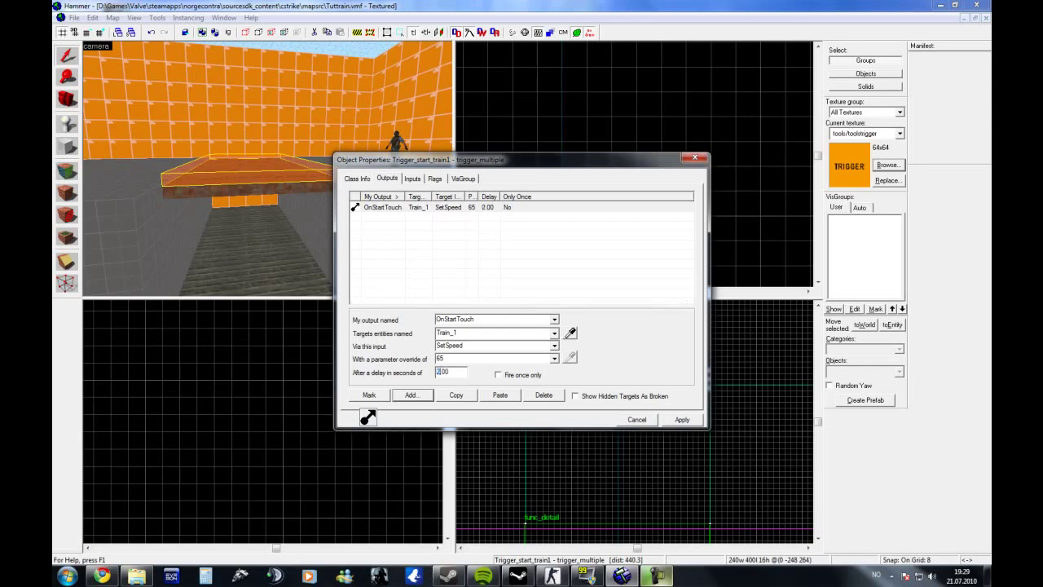
{"action": "left_click", "coordinate": [682, 419]}
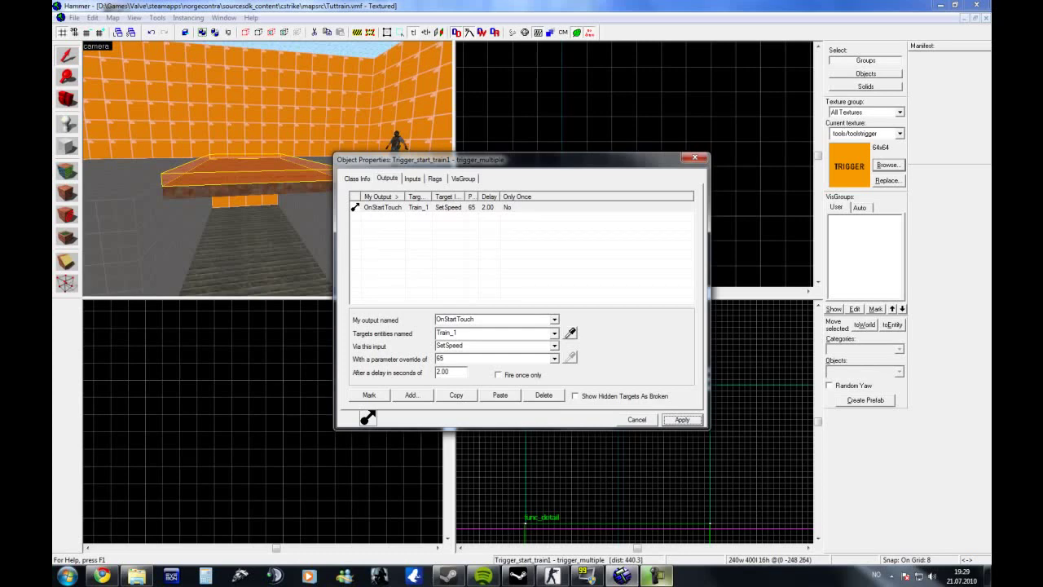
- Place a path_track entity at the underside of the train platform, centred across its width
{"action": "key", "text": "Escape"}
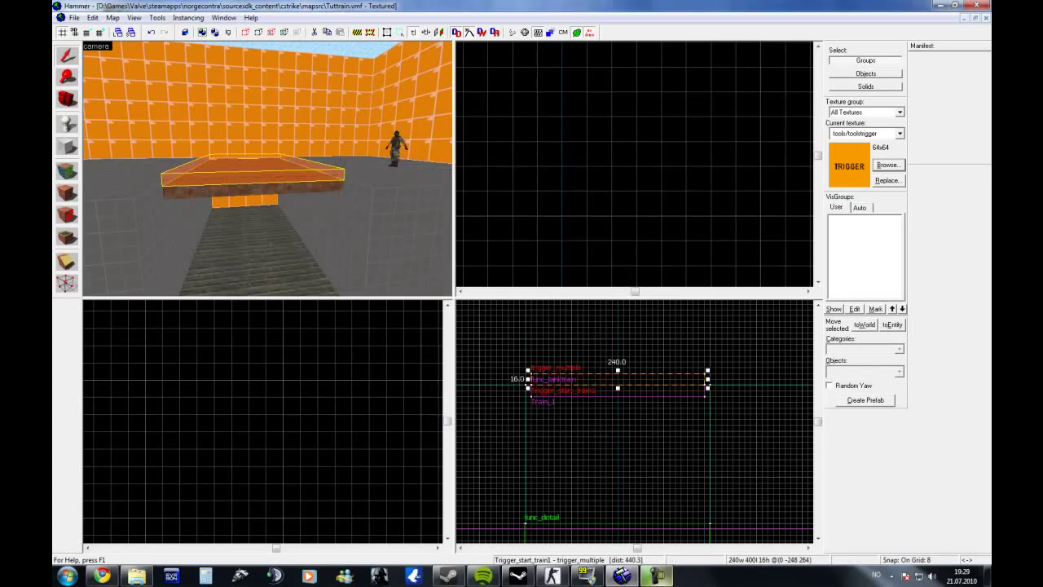
{"action": "key", "text": "shift+e"}
{"action": "left_click", "coordinate": [618, 402]}
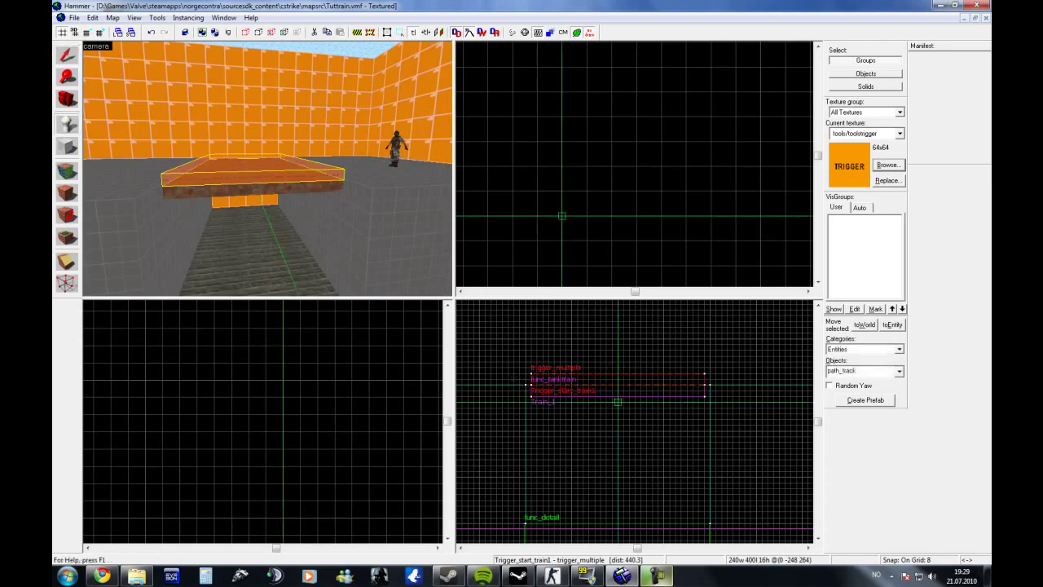
{"action": "scroll", "coordinate": [267, 168], "scroll_direction": "up", "scroll_amount": 2}
{"action": "scroll", "coordinate": [634, 163], "scroll_direction": "down", "scroll_amount": 3}
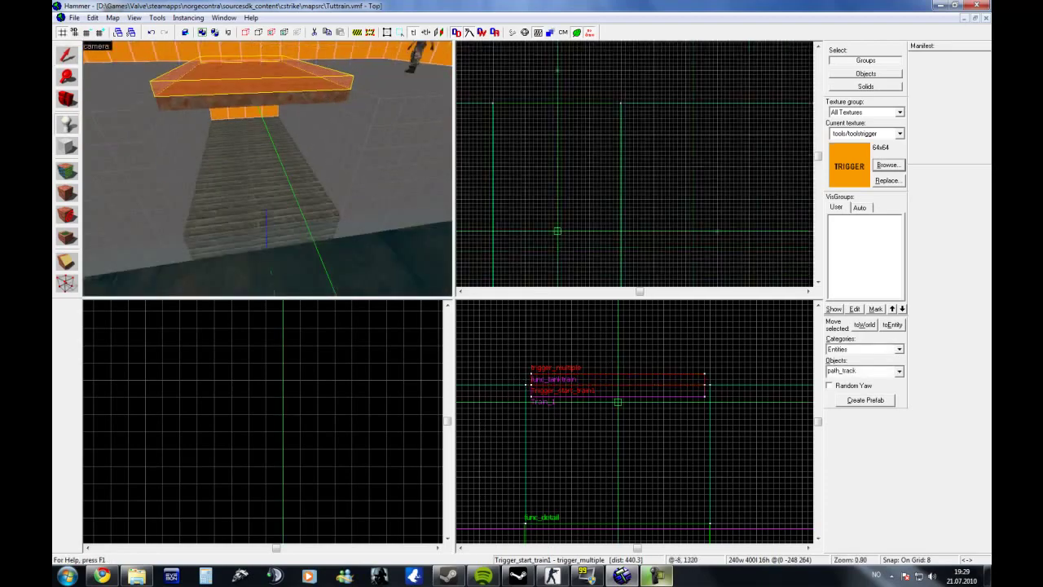
{"action": "key", "text": "Up"}
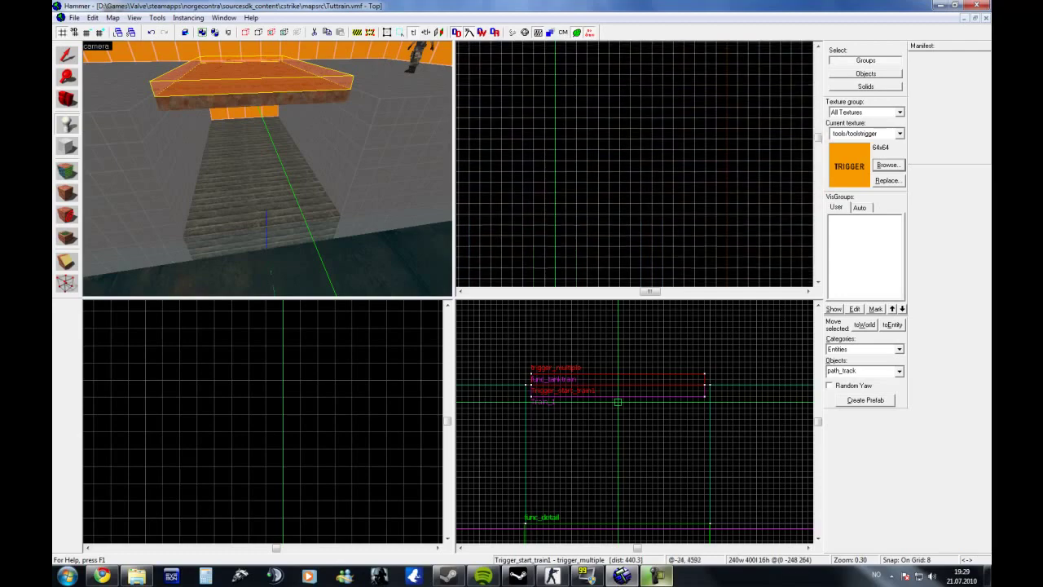
{"action": "key", "text": "minus"}
{"action": "key", "text": "minus"}
{"action": "key", "text": "minus"}
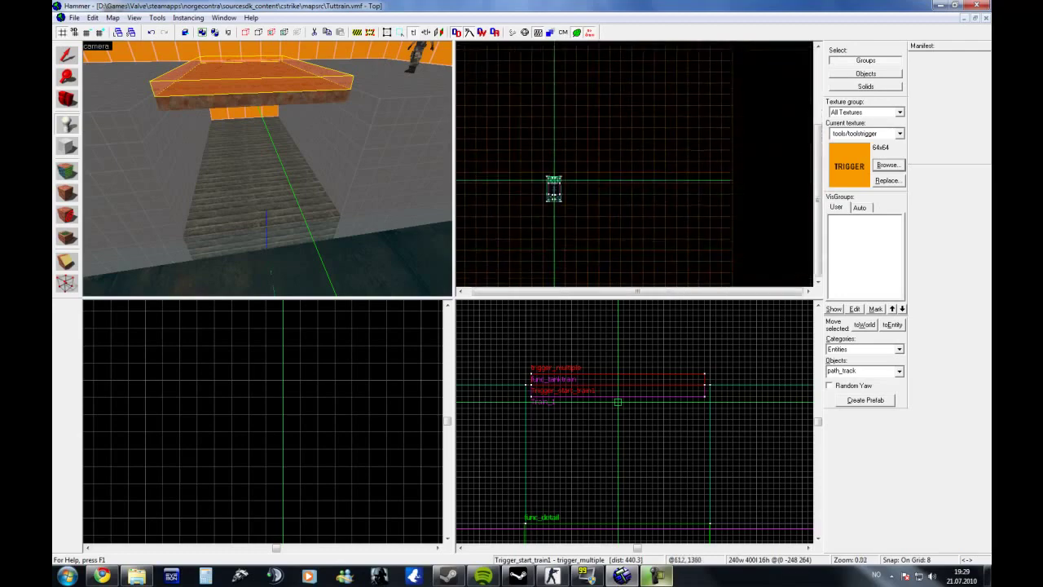
{"action": "key", "text": "plus"}
{"action": "key", "text": "plus"}
{"action": "key", "text": "plus"}
{"action": "key", "text": "plus"}
{"action": "key", "text": "plus"}
{"action": "key", "text": "plus"}
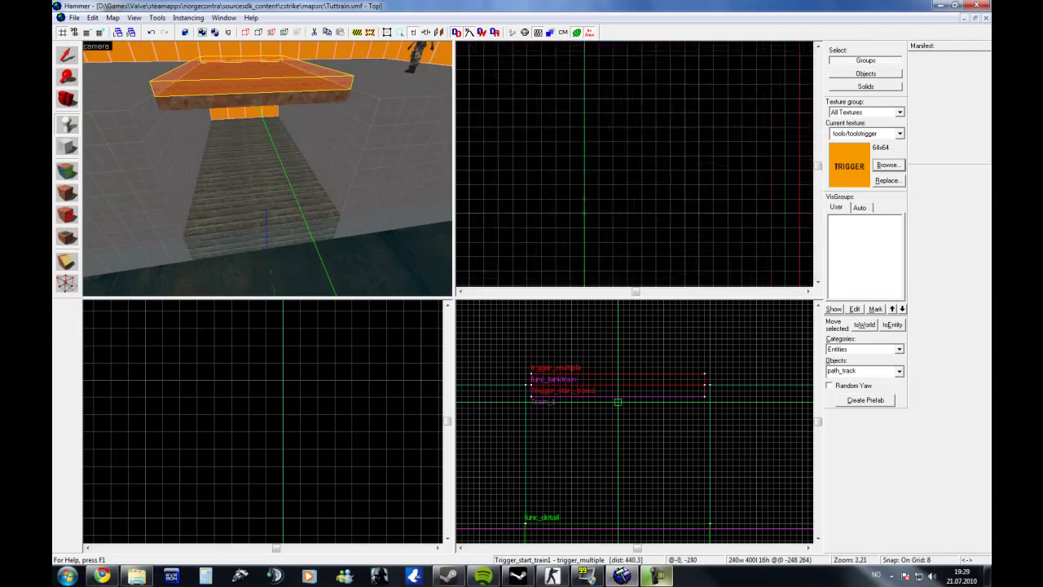
{"action": "left_click", "coordinate": [584, 198]}
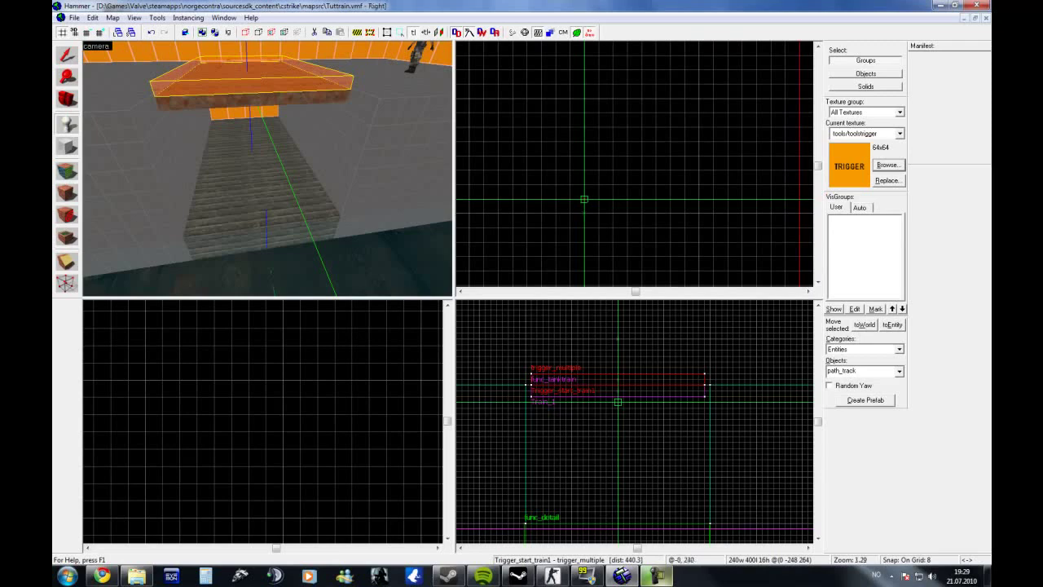
{"action": "key", "text": "w"}
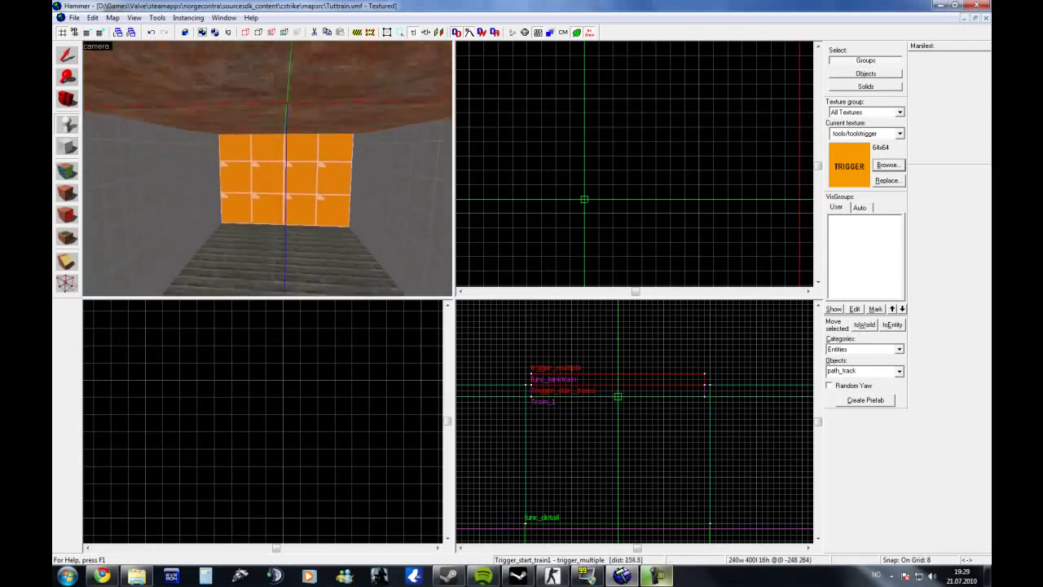
{"action": "key", "text": "Return"}
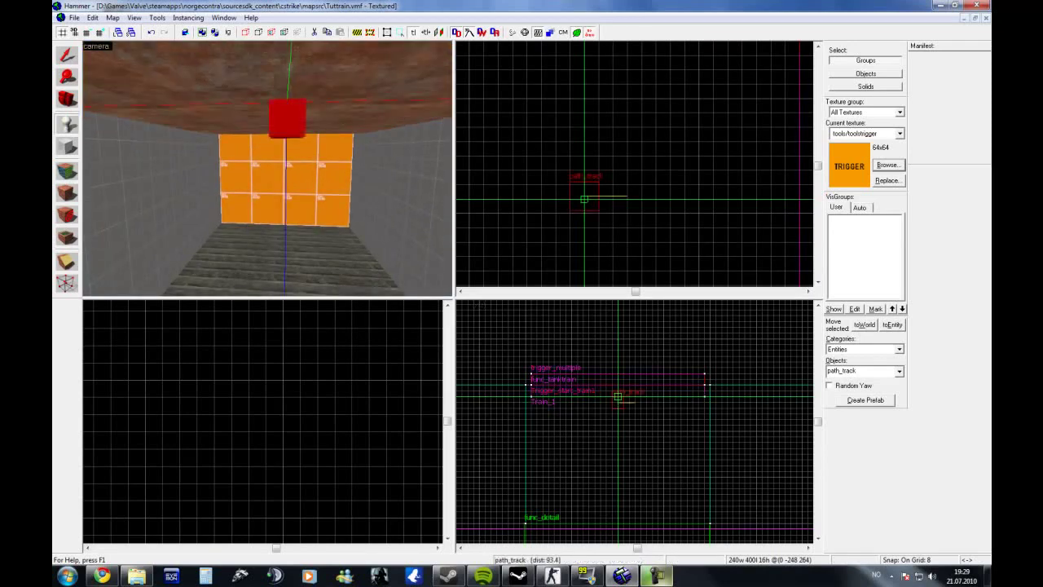
- Name the new path_track P1, set its Next Stop Target to P2, and apply both values
{"action": "key", "text": "shift+s"}
{"action": "scroll", "coordinate": [574, 203], "scroll_direction": "up", "scroll_amount": 4}
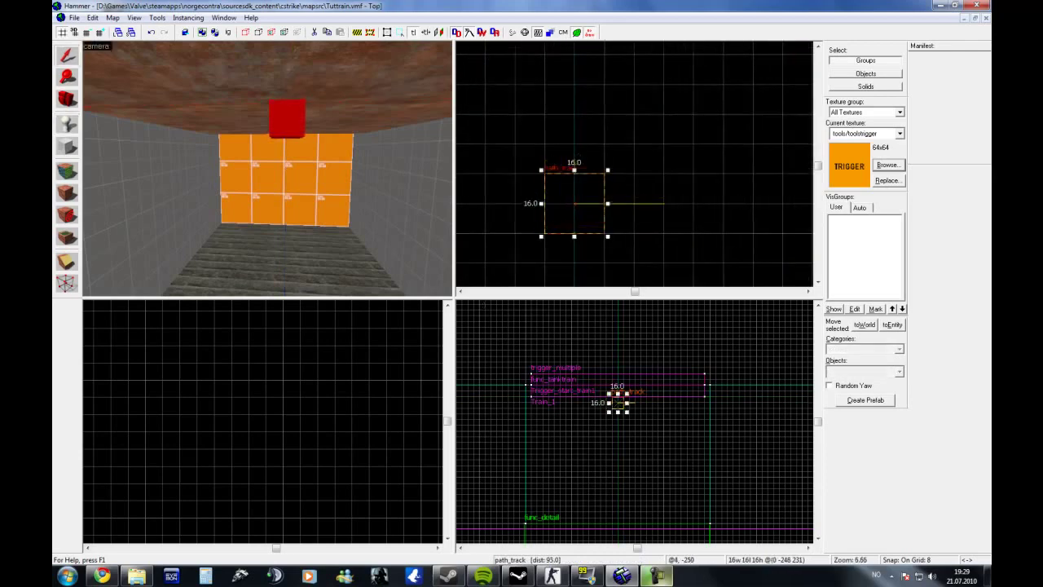
{"action": "scroll", "coordinate": [617, 403], "scroll_direction": "up", "scroll_amount": 5}
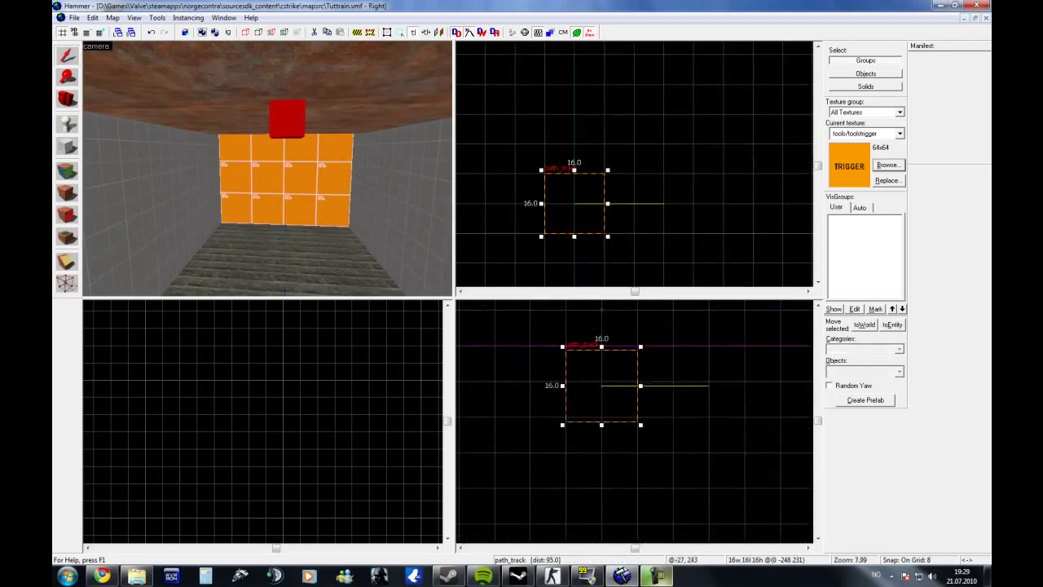
{"action": "key", "text": "alt+Return"}
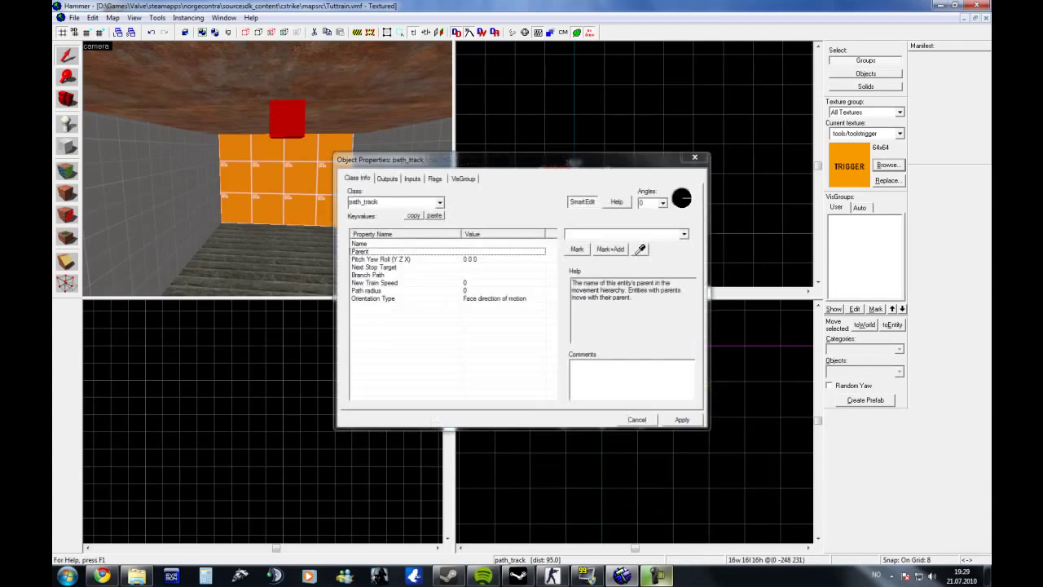
{"action": "type", "text": "P1"}
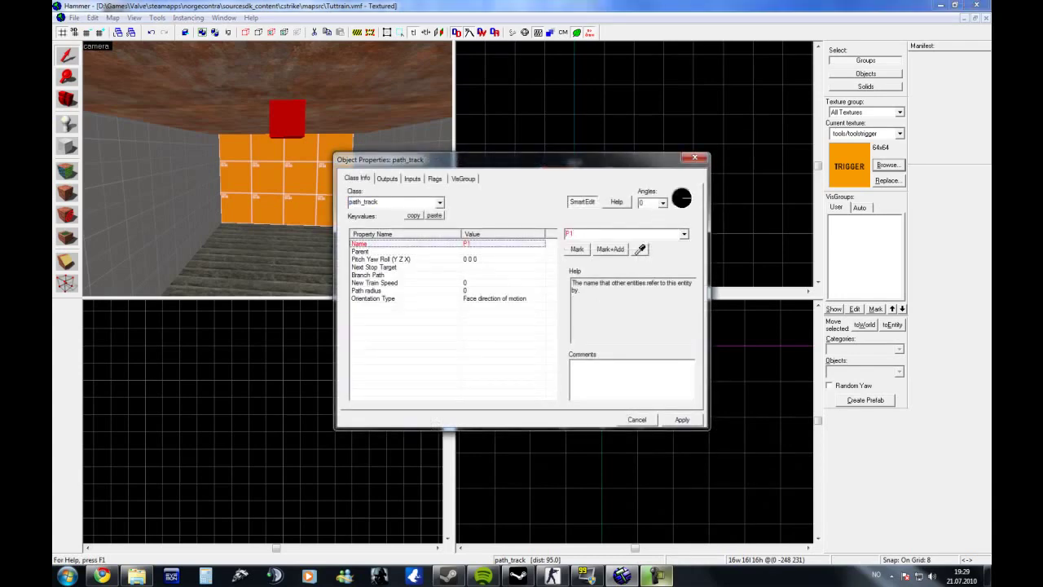
{"action": "key", "text": "Return"}
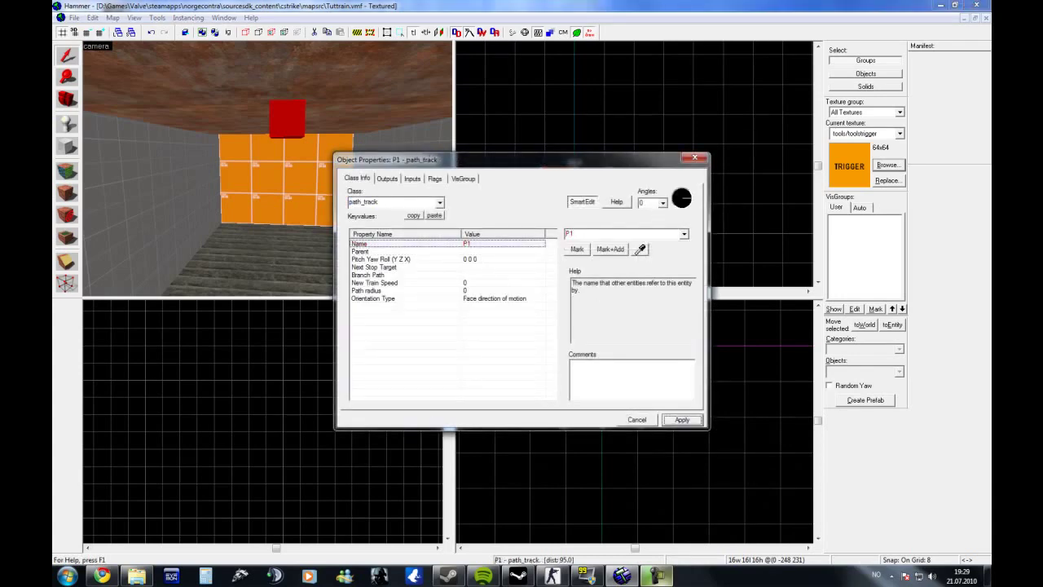
{"action": "left_click", "coordinate": [375, 266]}
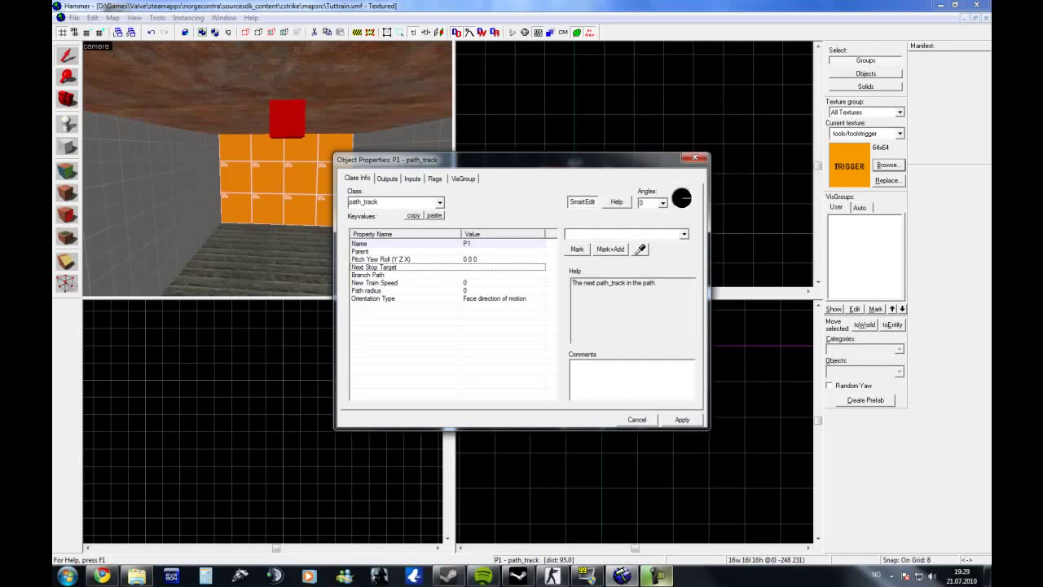
{"action": "type", "text": "P2"}
{"action": "key", "text": "Return"}
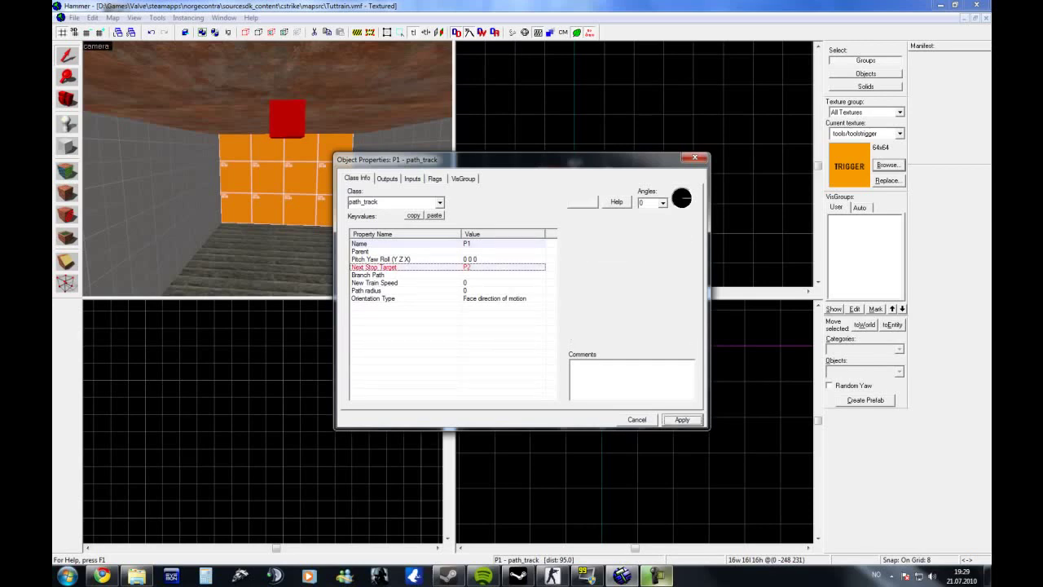
- Add an OnPass output to P1 that sends the Stop input to Train_1, and apply it
{"action": "key", "text": "ctrl+Tab"}
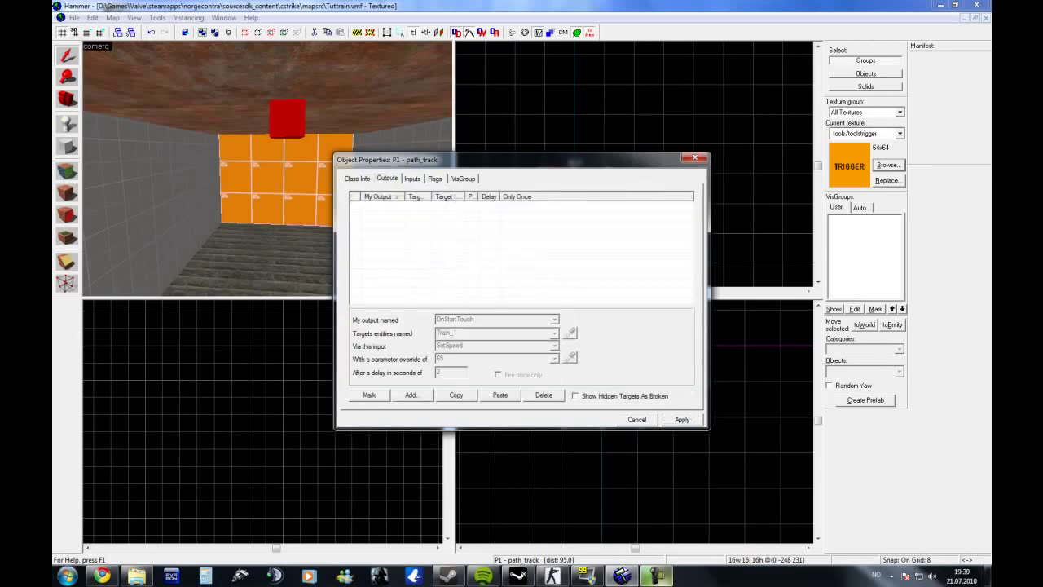
{"action": "left_click", "coordinate": [412, 395]}
{"action": "left_click", "coordinate": [554, 320]}
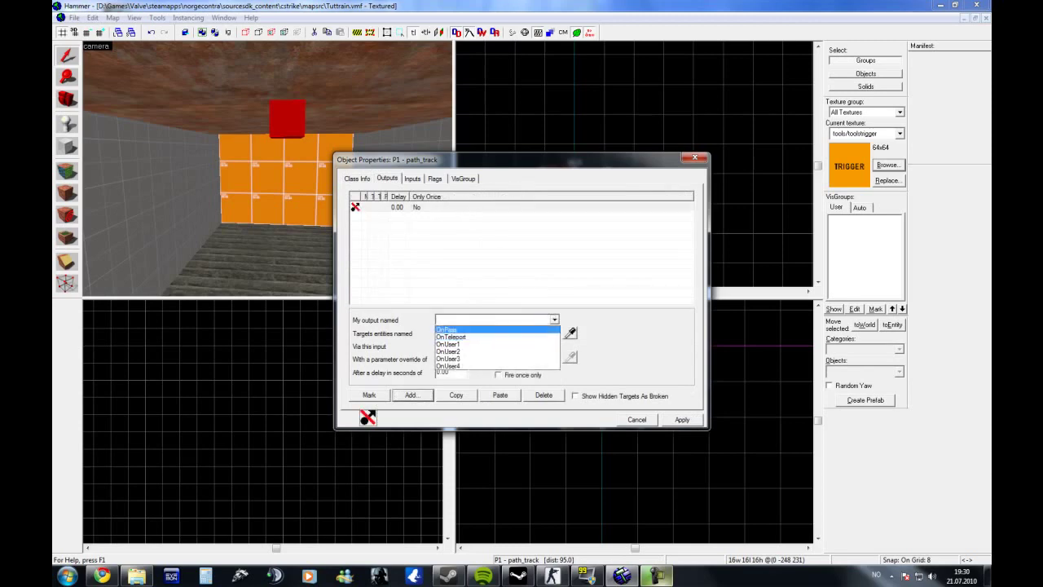
{"action": "key", "text": "Return"}
{"action": "key", "text": "Tab"}
{"action": "type", "text": "T"}
{"action": "key", "text": "Down"}
{"action": "key", "text": "Return"}
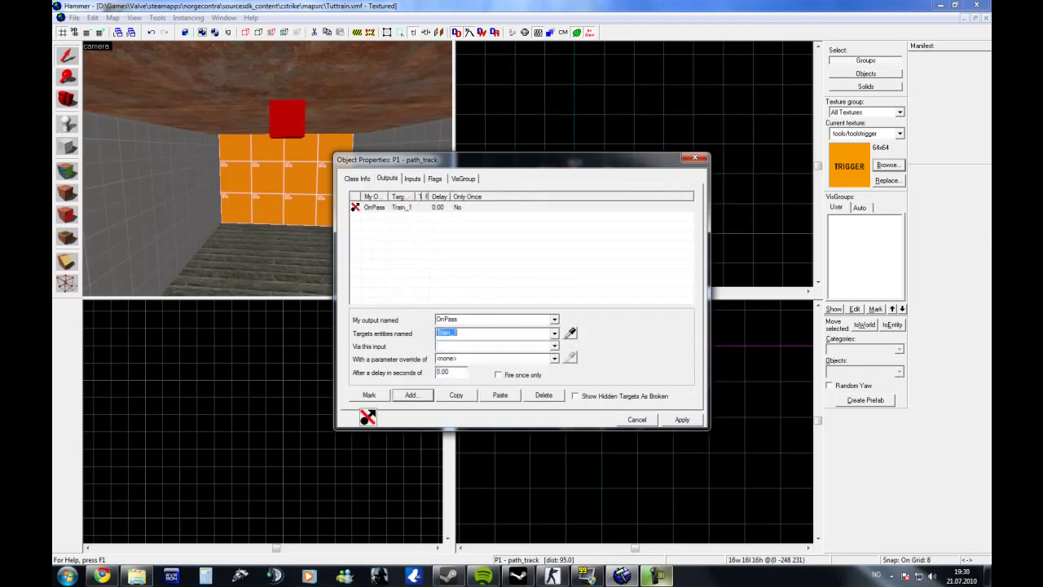
{"action": "key", "text": "Tab"}
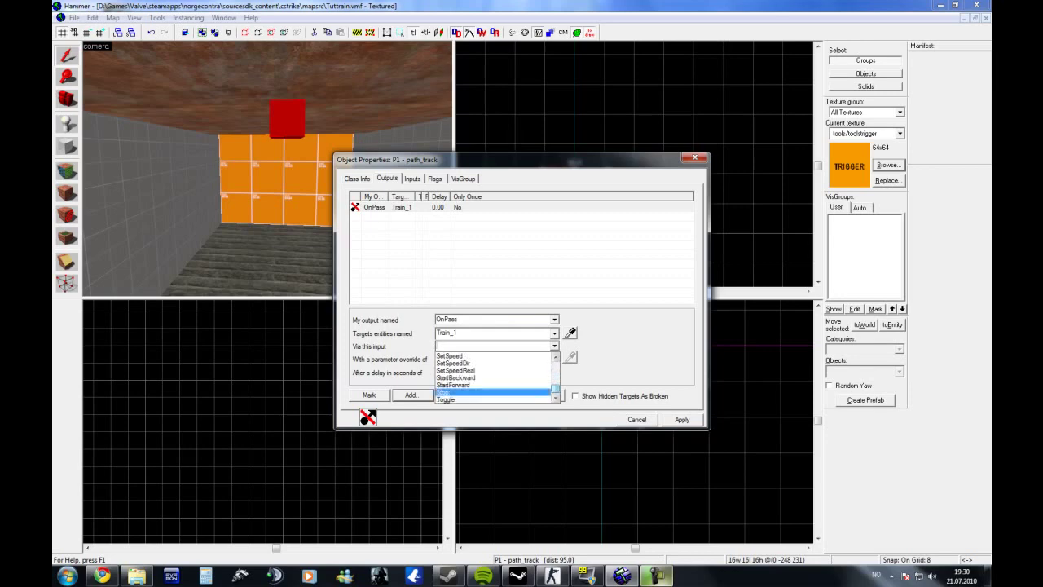
{"action": "key", "text": "Return"}
{"action": "key", "text": "Tab"}
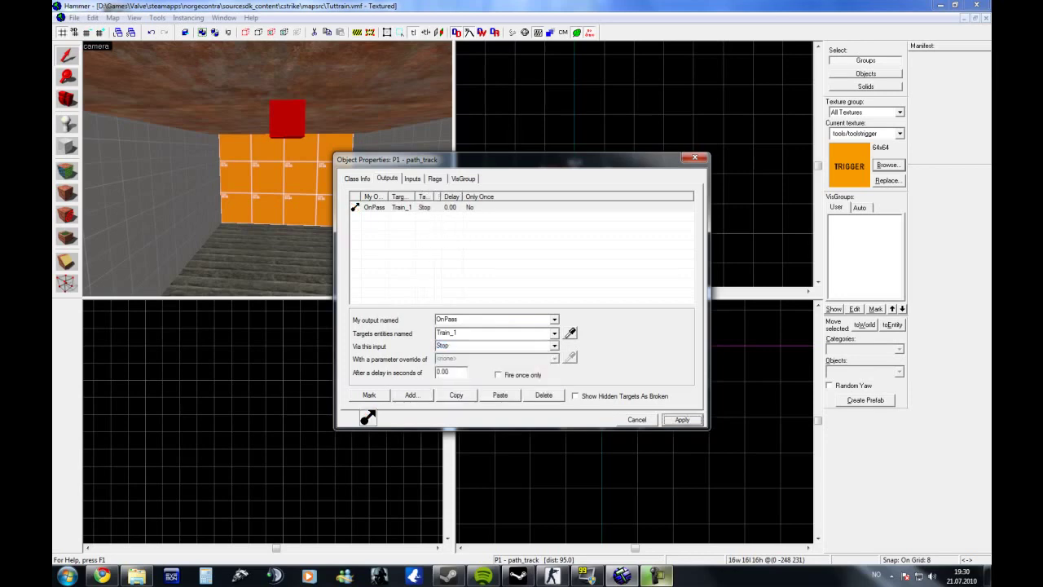
{"action": "key", "text": "Return"}
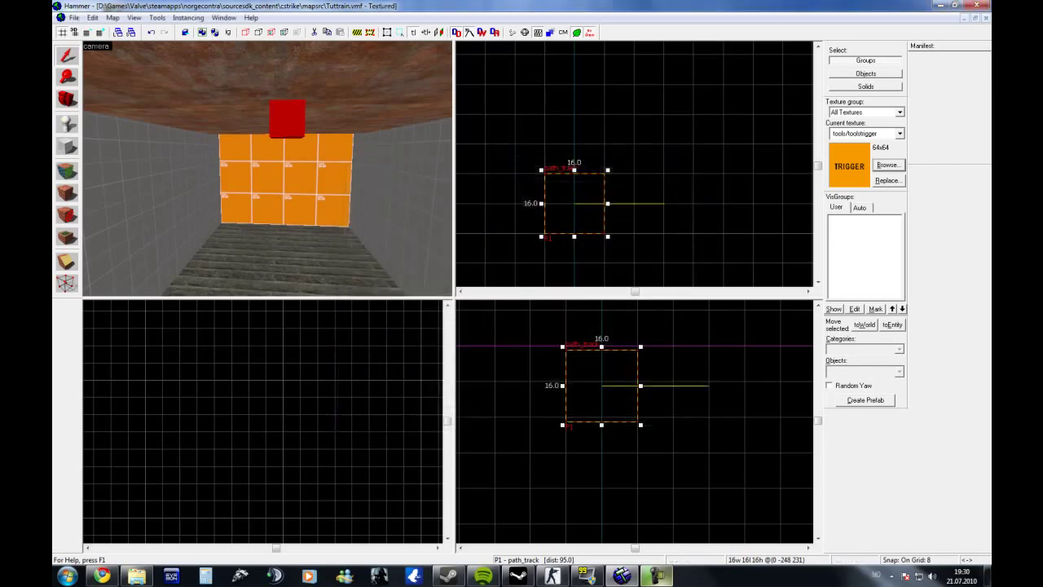
- Place a second path_track entity on the side wall near the opposite end of the track
{"action": "key", "text": "s"}
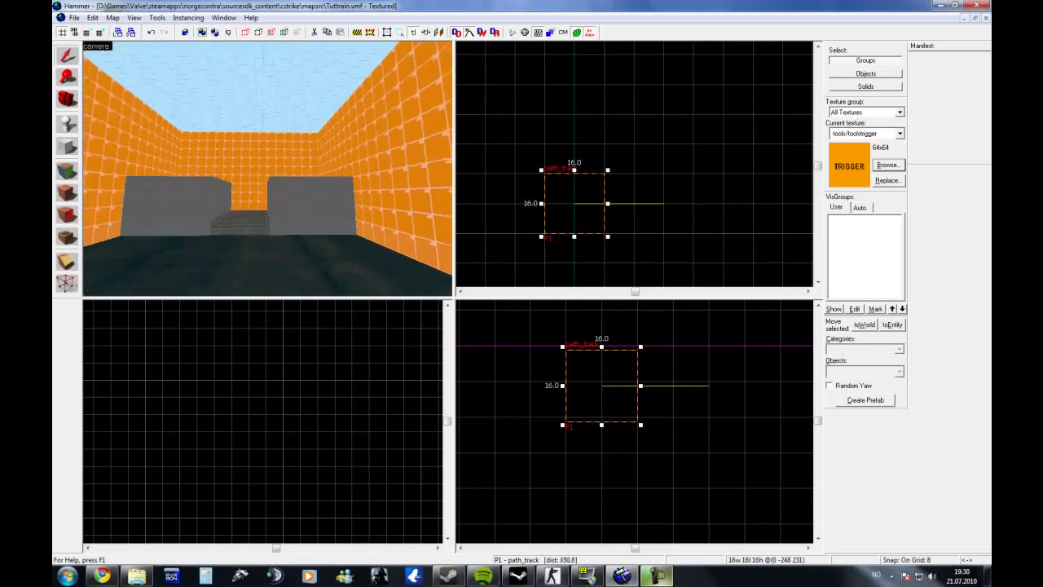
{"action": "key", "text": "Left"}
{"action": "key", "text": "shift+b"}
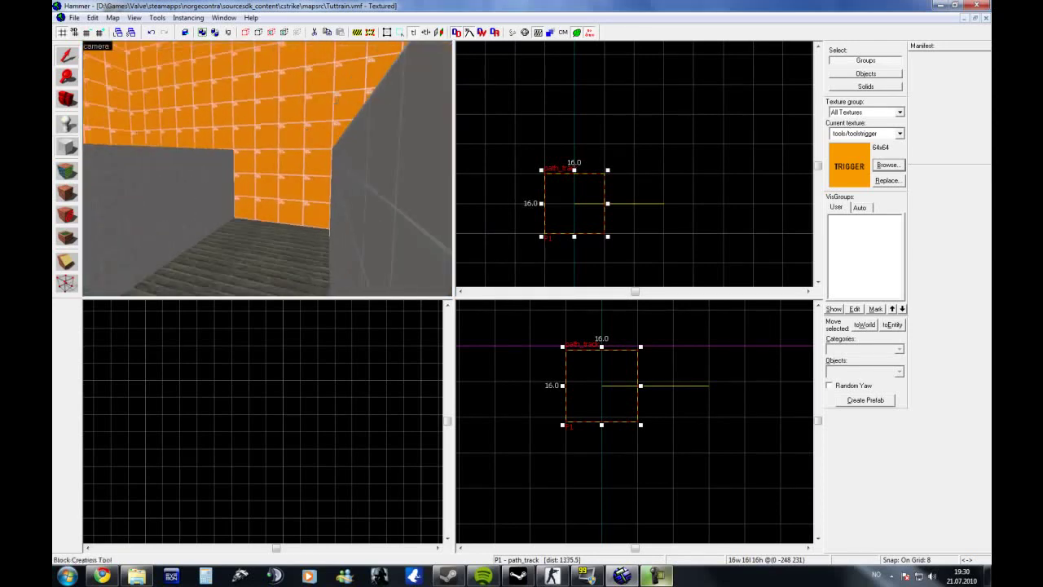
{"action": "key", "text": "shift+e"}
{"action": "left_click", "coordinate": [178, 183]}
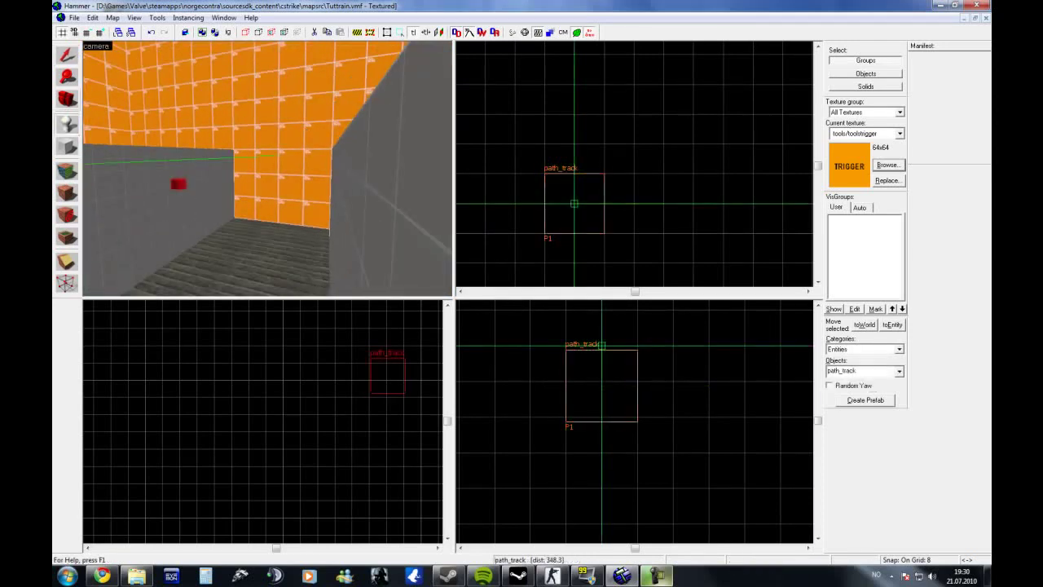
- Move the second path_track to the middle of the track at 0 1280 224
{"action": "key", "text": "shift+s"}
{"action": "scroll", "coordinate": [635, 163], "scroll_direction": "down", "scroll_amount": 10}
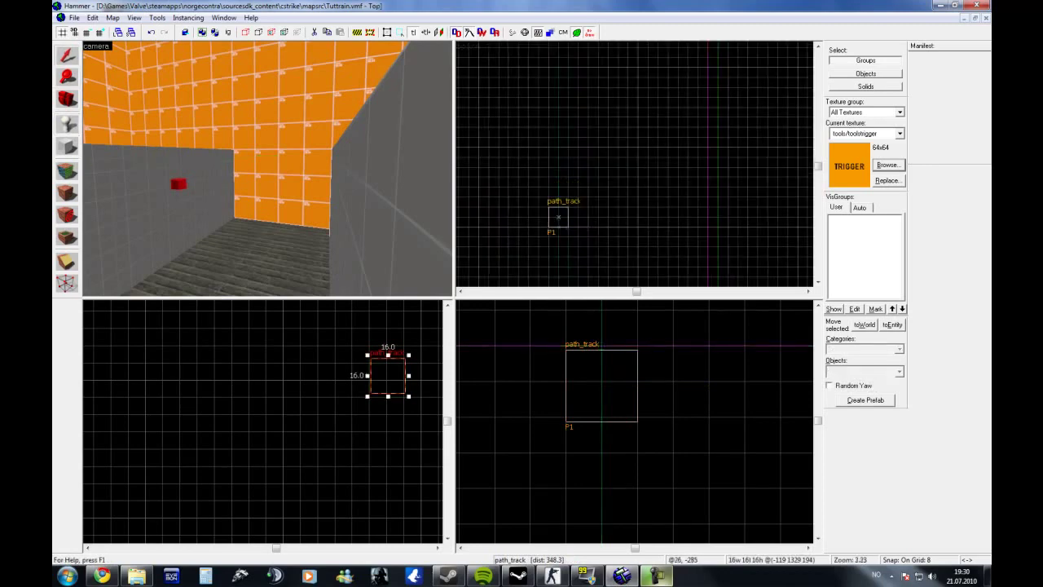
{"action": "scroll", "coordinate": [635, 163], "scroll_direction": "up", "scroll_amount": 4}
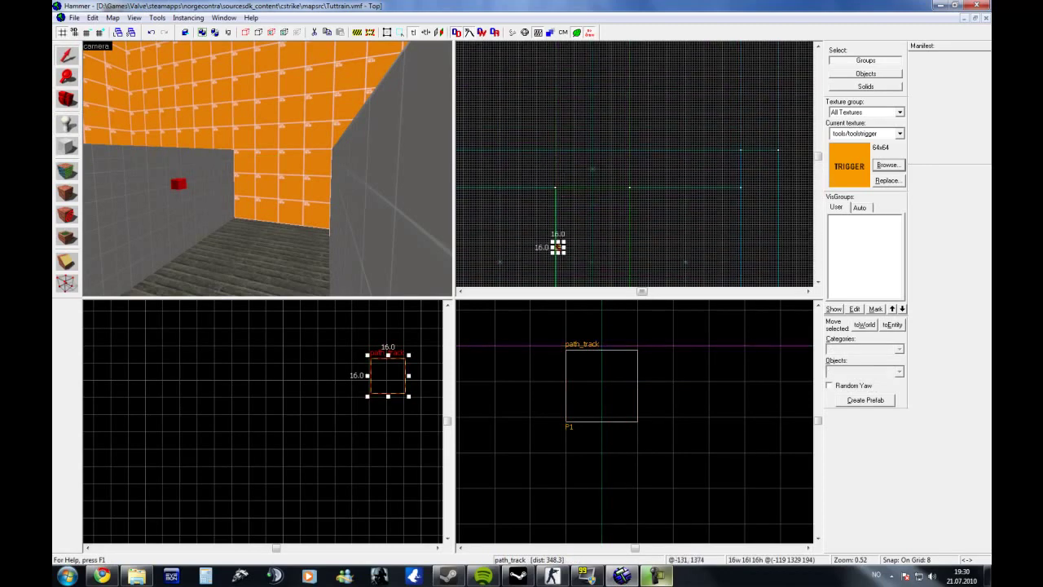
{"action": "left_click_drag", "start_coordinate": [573, 176], "coordinate": [675, 219]}
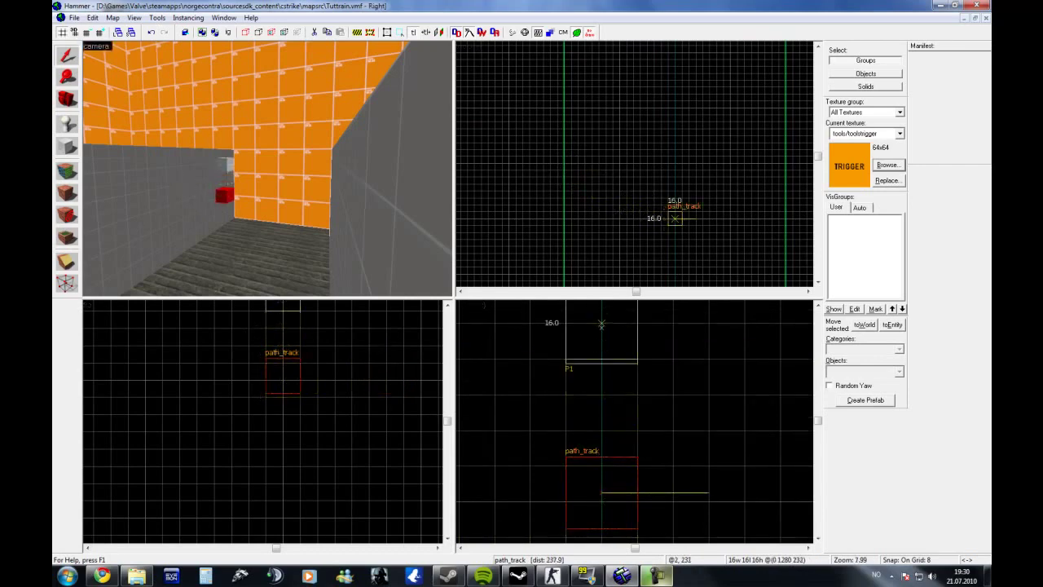
{"action": "left_click_drag", "start_coordinate": [601, 492], "coordinate": [601, 417]}
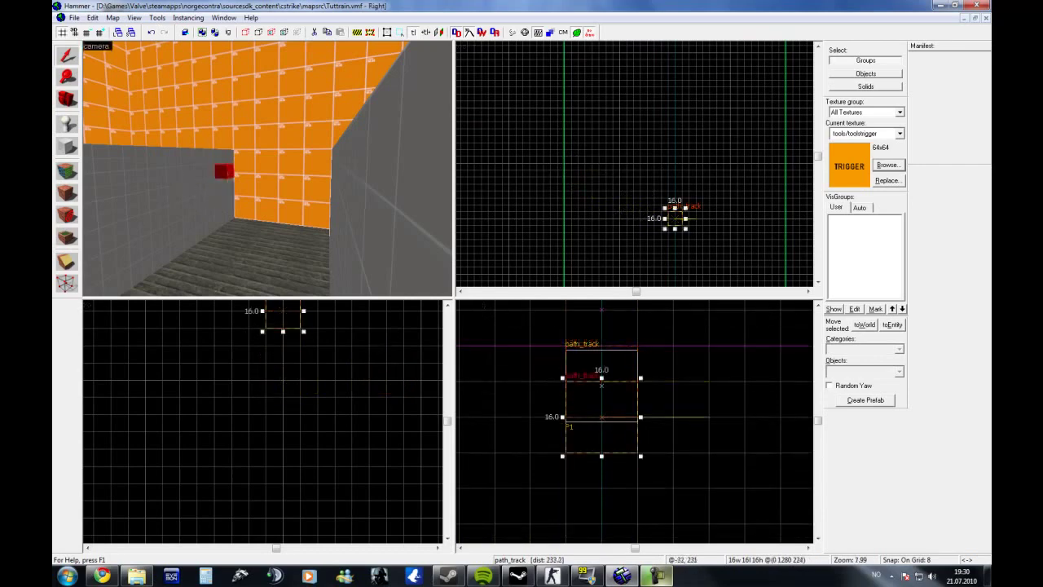
- Lower the P1 path_track to height 224, aligning it vertically with the second path_track
{"action": "scroll", "coordinate": [626, 393], "scroll_direction": "up", "scroll_amount": 2}
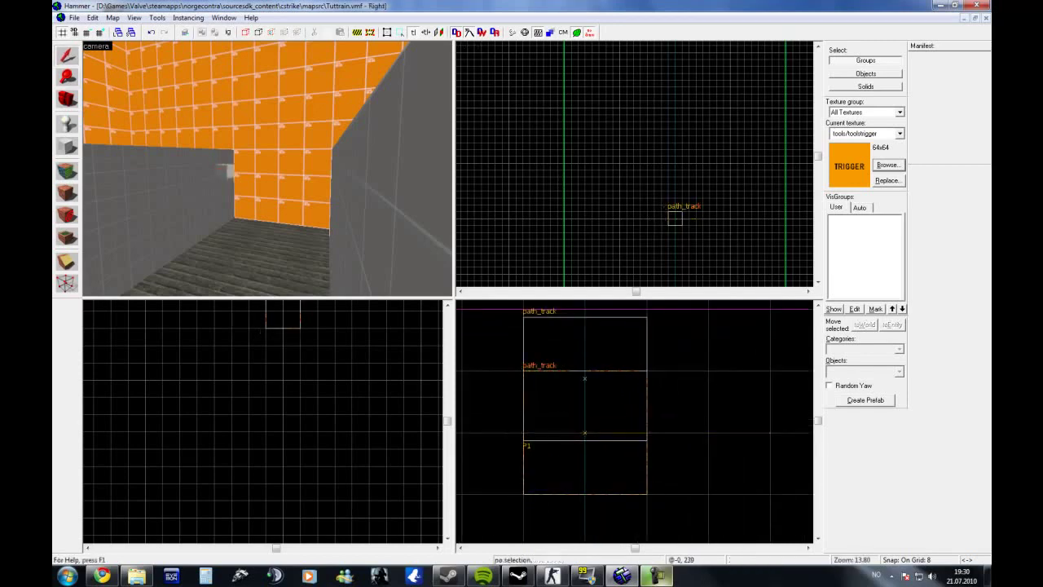
{"action": "left_click", "coordinate": [585, 378]}
{"action": "left_click_drag", "start_coordinate": [585, 378], "coordinate": [585, 433]}
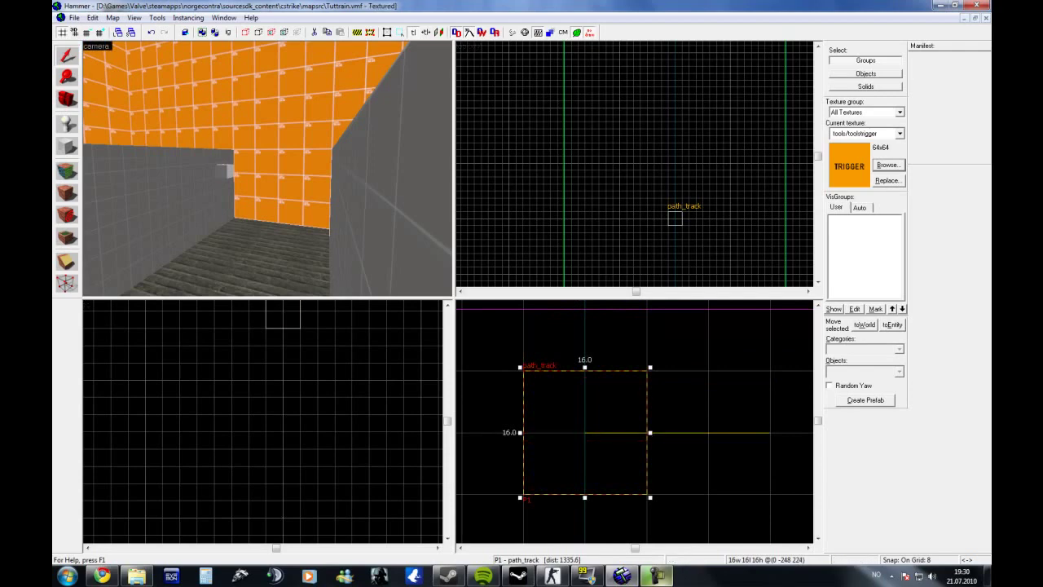
- Name the second path_track P2 and apply the name
{"action": "key", "text": "alt+Return"}
{"action": "left_click", "coordinate": [359, 244]}
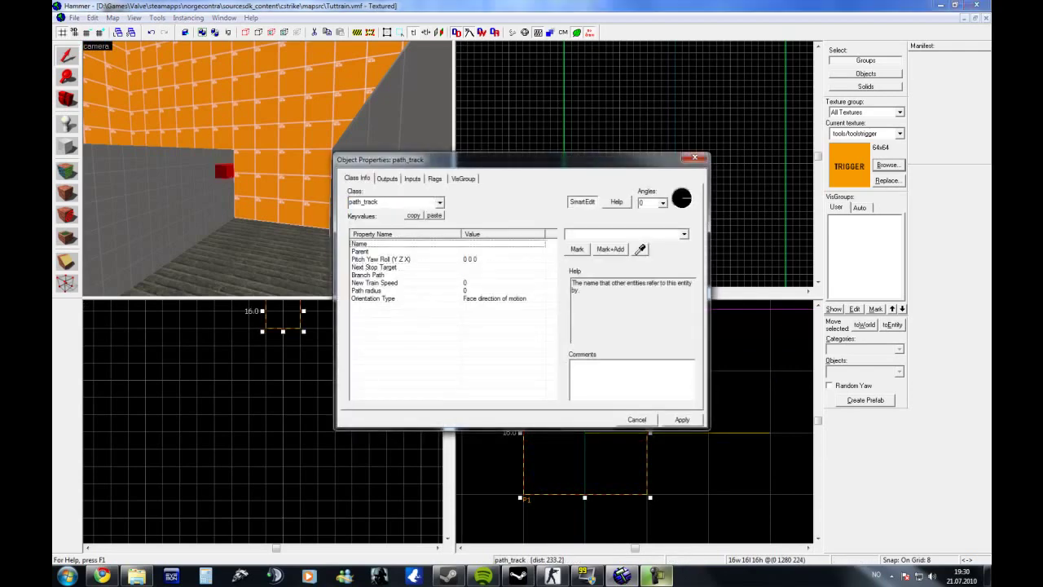
{"action": "type", "text": "P2"}
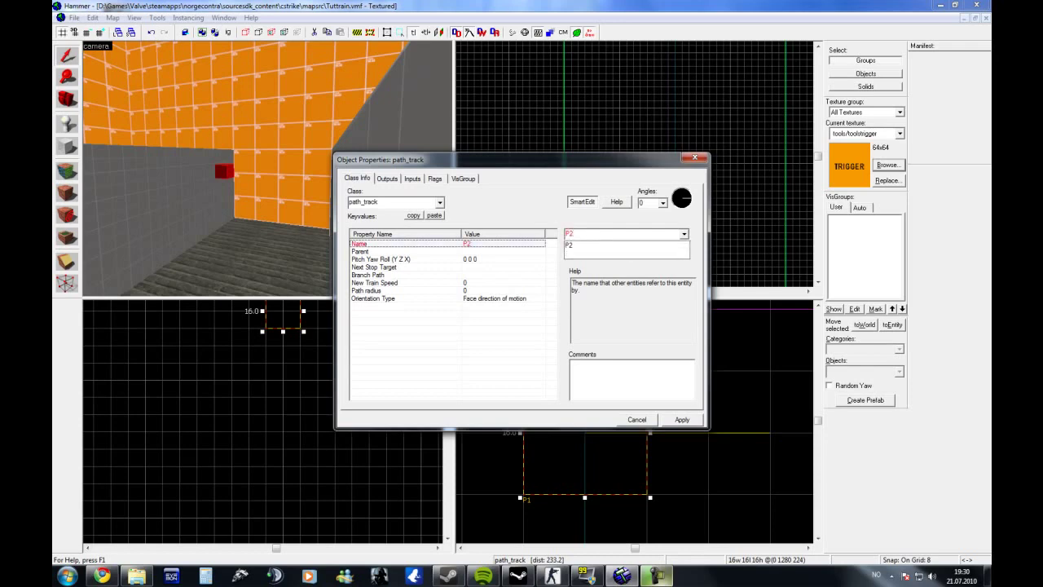
{"action": "key", "text": "Return"}
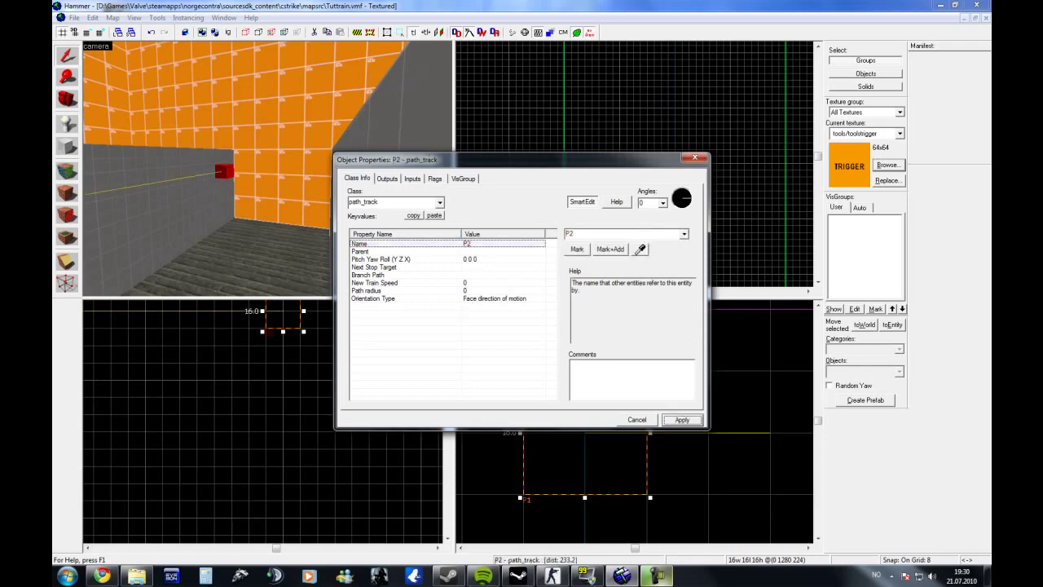
- Set P2's next stop target to P1
{"action": "key", "text": "Down"}
{"action": "key", "text": "Down"}
{"action": "key", "text": "Down"}
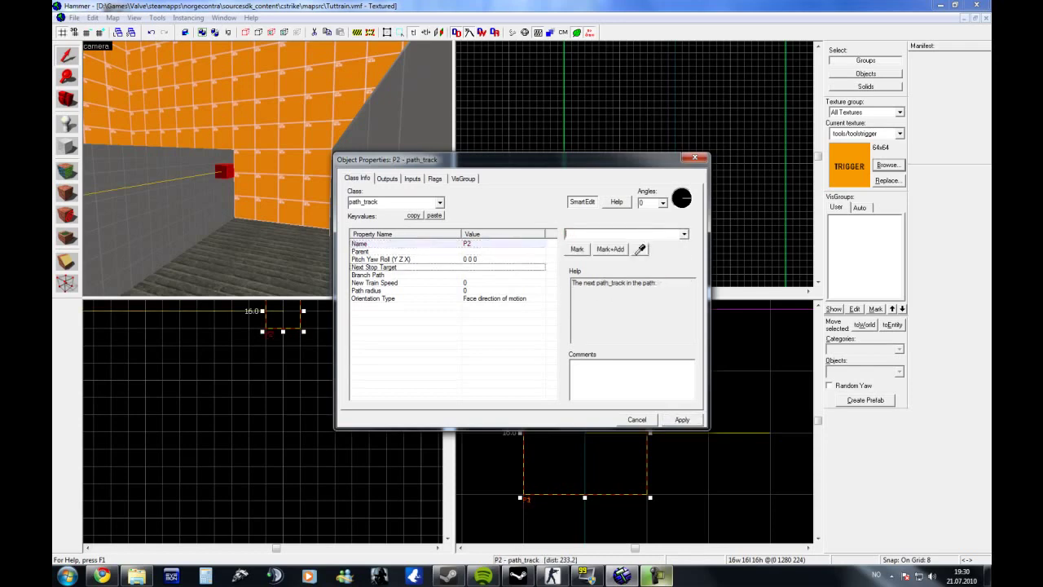
{"action": "type", "text": "P1"}
{"action": "key", "text": "Return"}
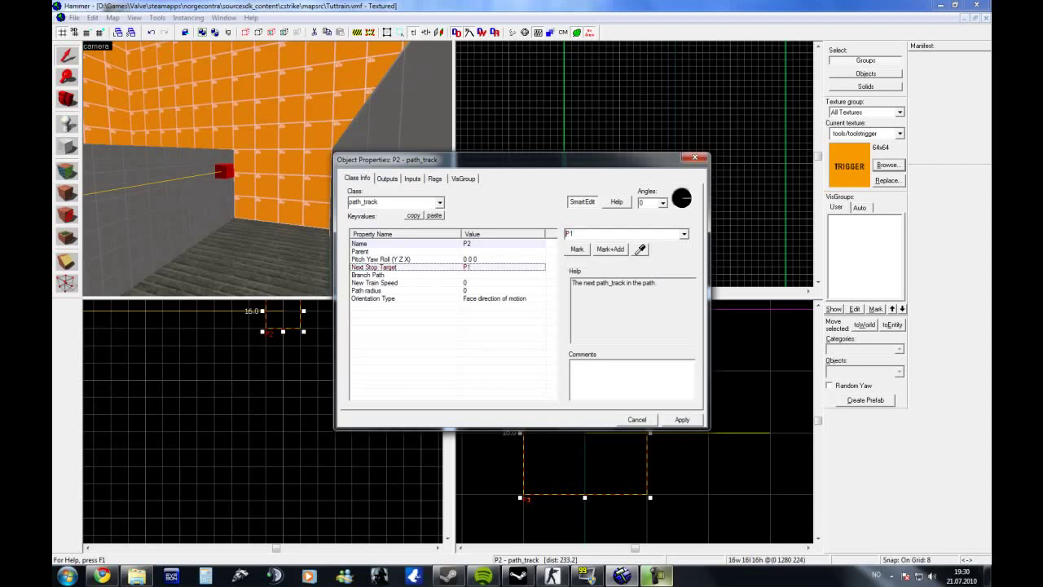
- Add an output to P2 that fires on OnPass
{"action": "key", "text": "ctrl+Tab"}
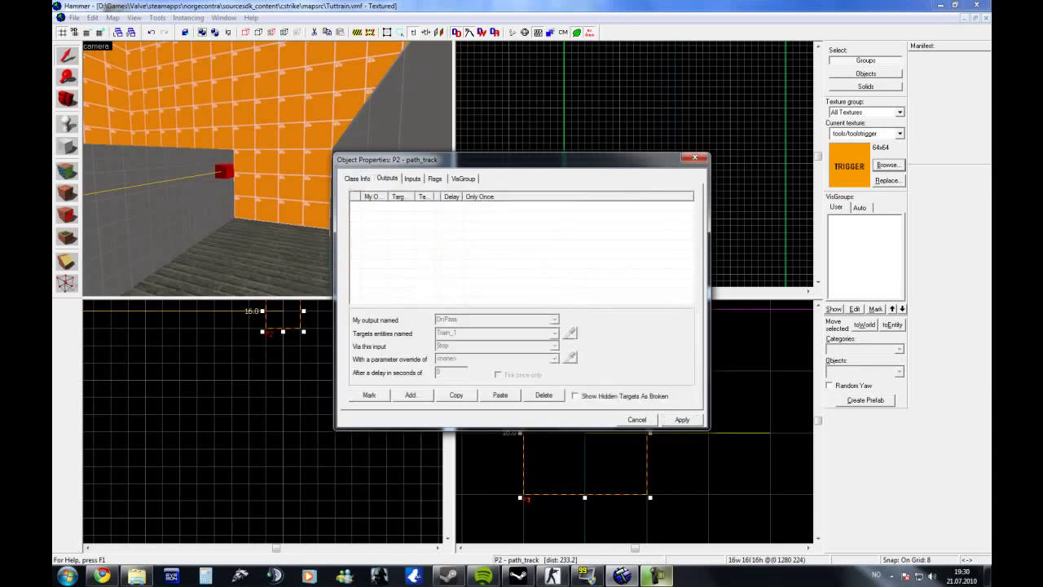
{"action": "key", "text": "alt+a"}
{"action": "key", "text": "alt+Down"}
{"action": "key", "text": "Up"}
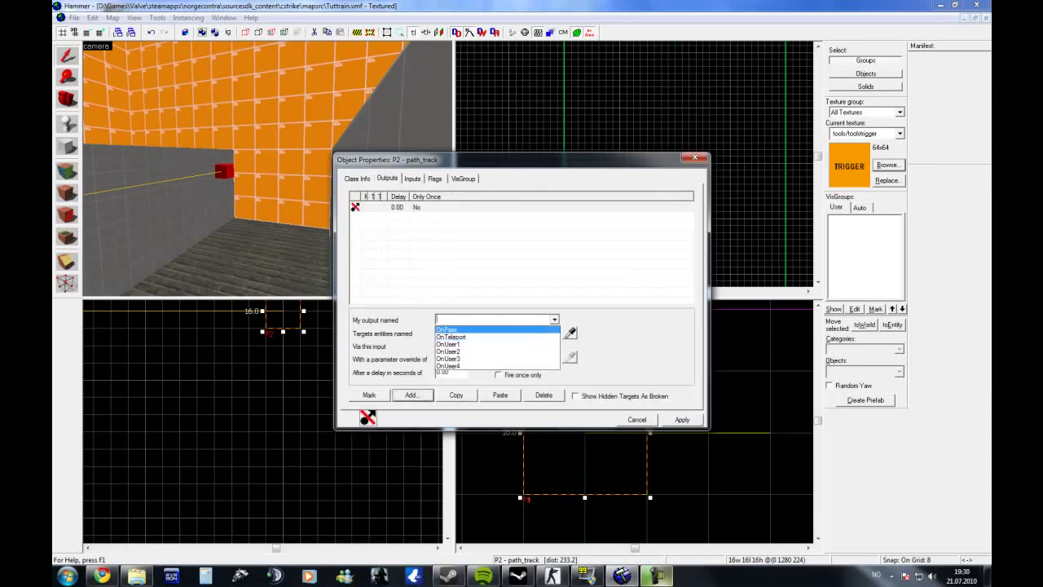
{"action": "key", "text": "Return"}
- Target the Train_1 entity with P2's OnPass output
{"action": "key", "text": "Tab"}
{"action": "key", "text": "alt+Down"}
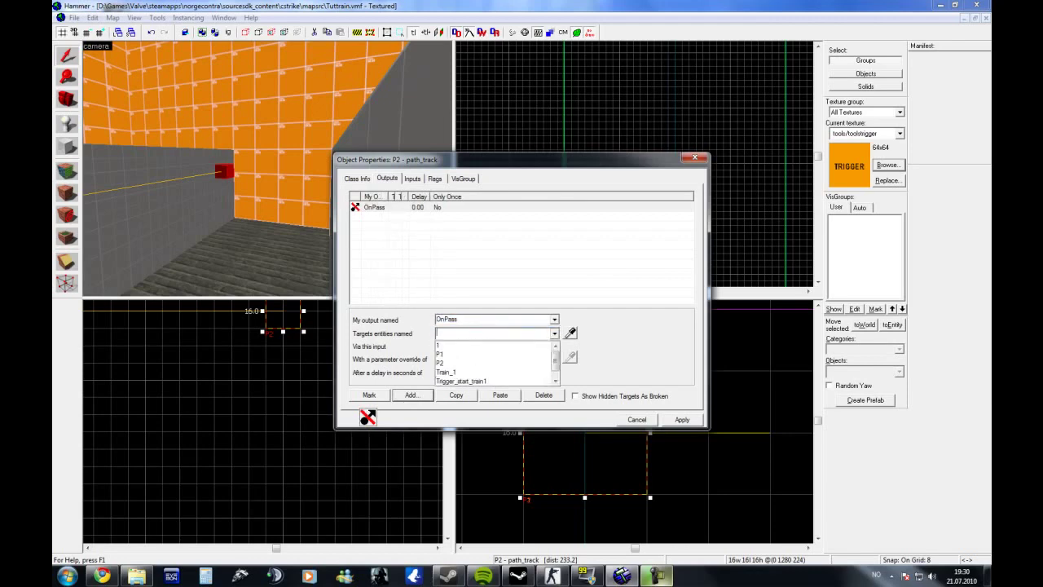
{"action": "key", "text": "Down"}
{"action": "key", "text": "Down"}
{"action": "key", "text": "Down"}
{"action": "key", "text": "Down"}
{"action": "key", "text": "Return"}
- Set the OnPass output's input to Stop and apply P2's properties
{"action": "key", "text": "Tab"}
{"action": "key", "text": "alt+Down"}
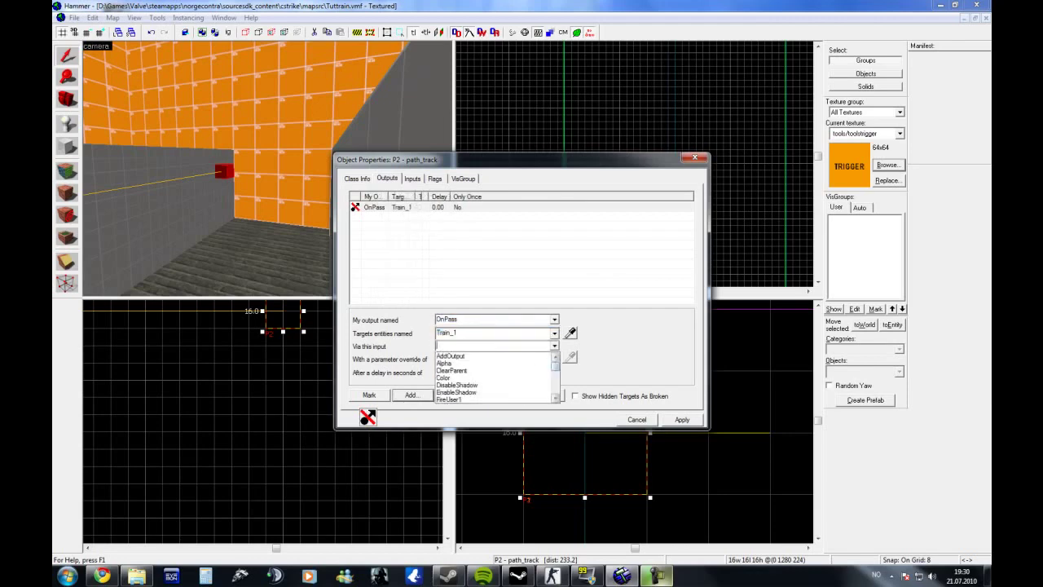
{"action": "key", "text": "Down"}
{"action": "key", "text": "Down"}
{"action": "key", "text": "Down"}
{"action": "key", "text": "Down"}
{"action": "key", "text": "Down"}
{"action": "key", "text": "Down"}
{"action": "key", "text": "Down"}
{"action": "key", "text": "Down"}
{"action": "key", "text": "Return"}
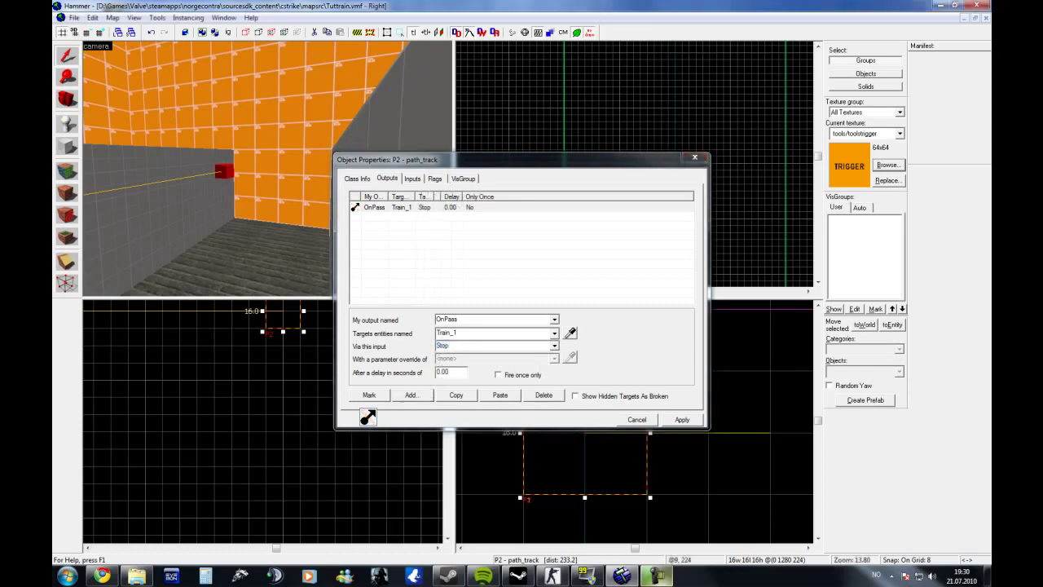
{"action": "key", "text": "Return"}
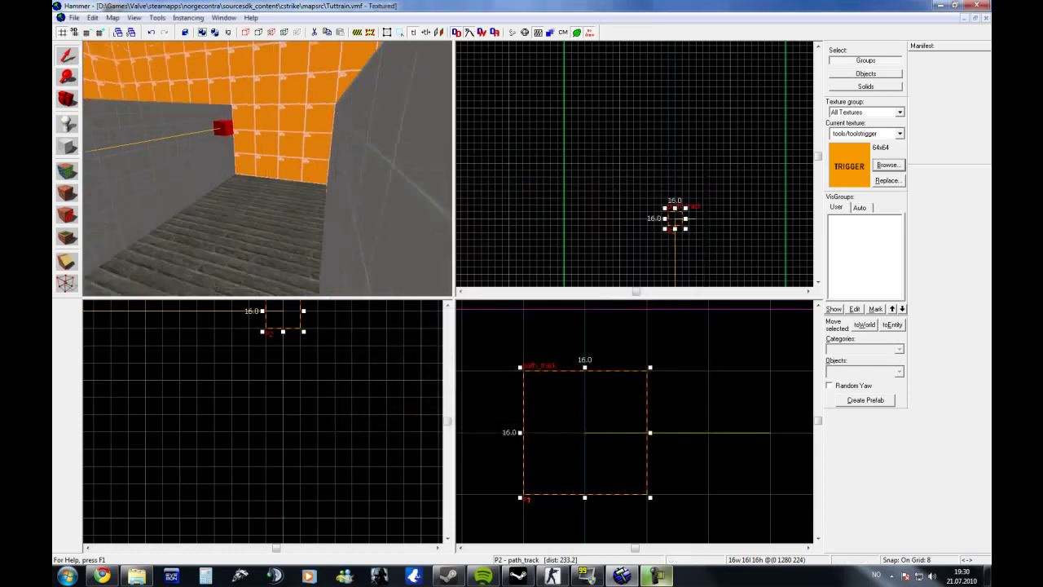
- Examine the outputs of the Trigger_start_train1 trigger and the class properties of the Train_1 tanktrain
{"action": "key", "text": "Up"}
{"action": "key", "text": "Down"}
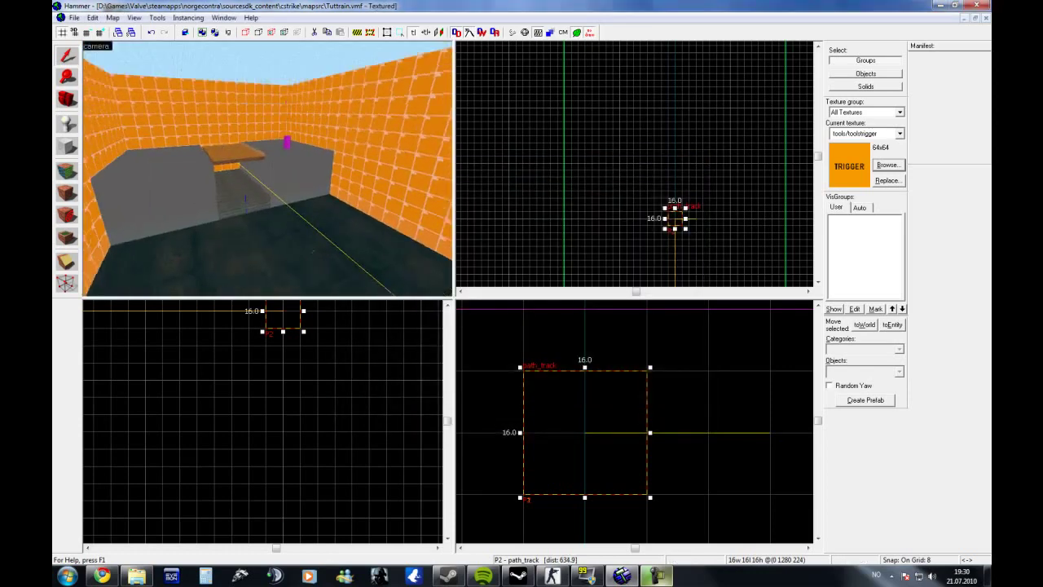
{"action": "key", "text": "Down"}
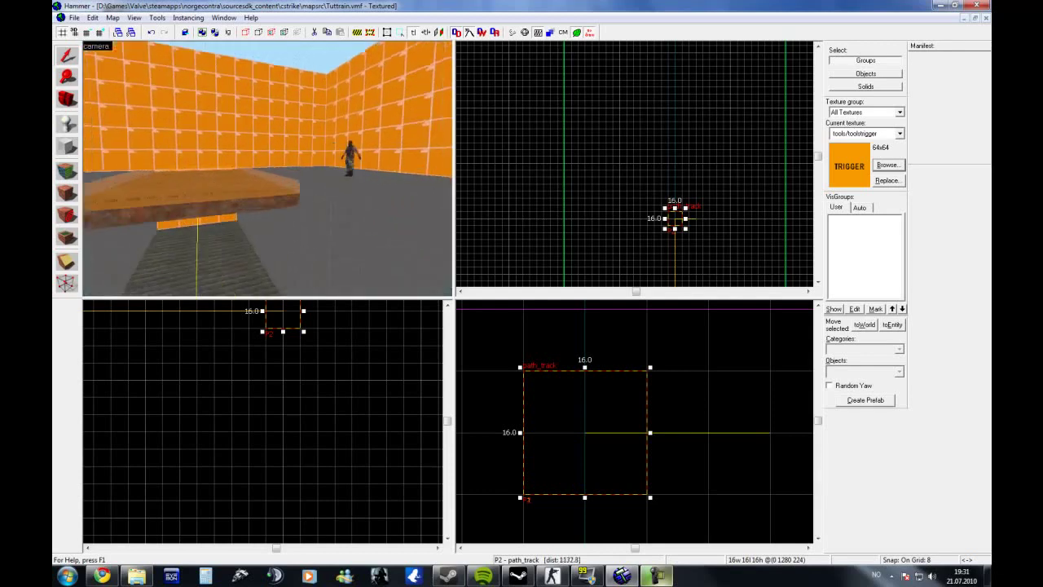
{"action": "key", "text": "w"}
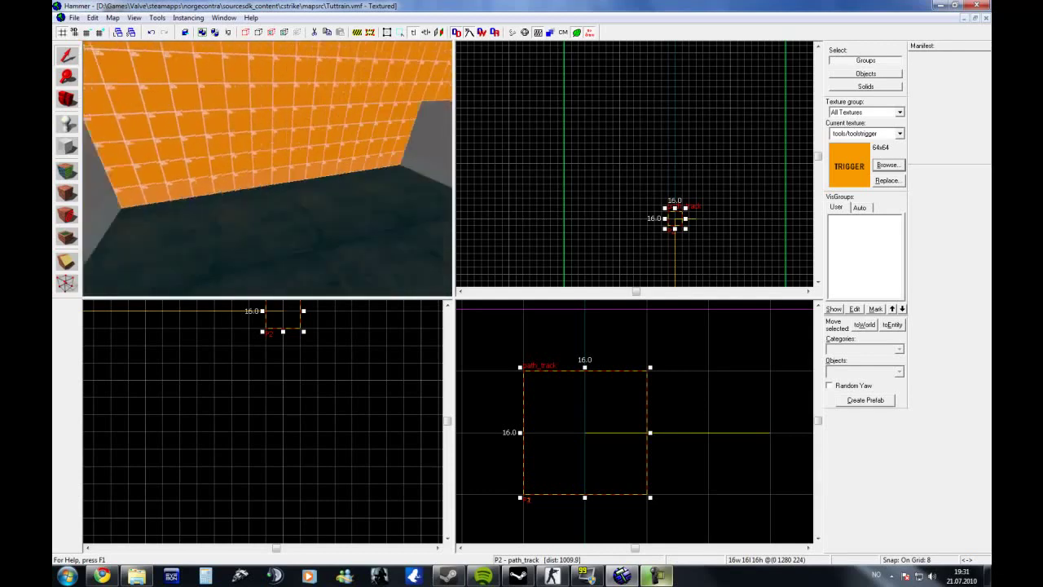
{"action": "double_click", "coordinate": [268, 168]}
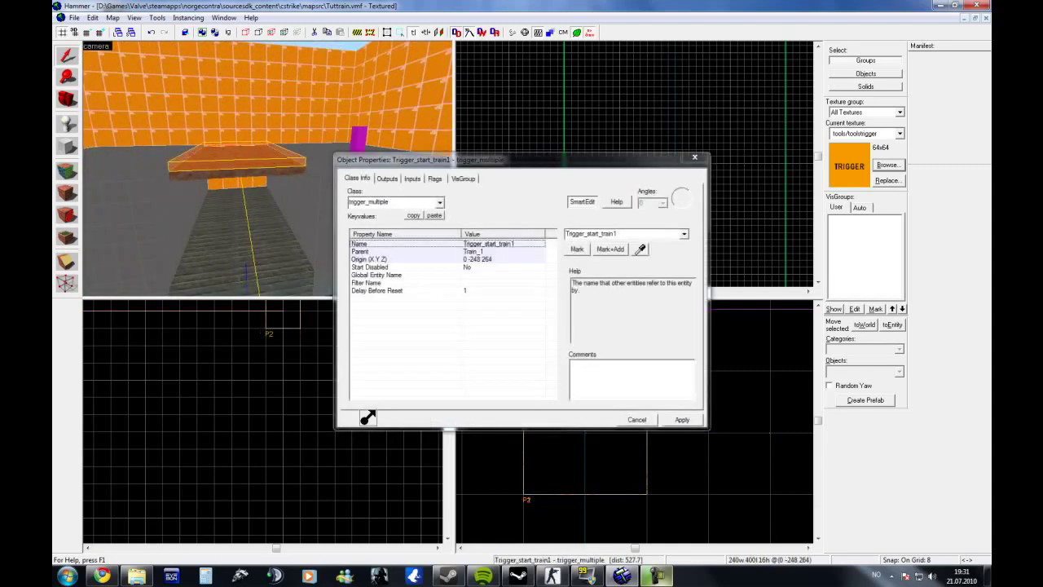
{"action": "key", "text": "ctrl+Tab"}
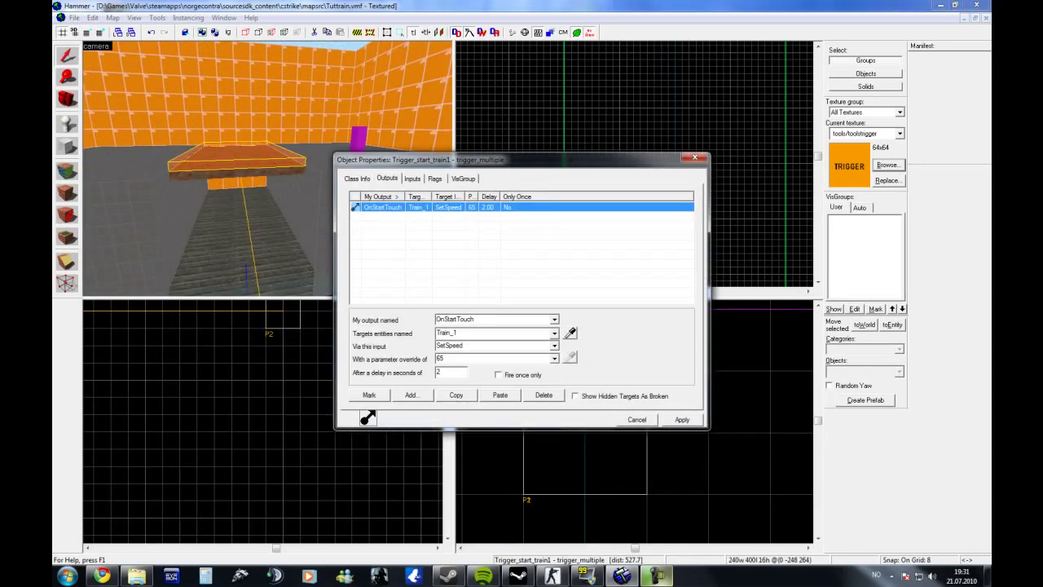
{"action": "key", "text": "Escape"}
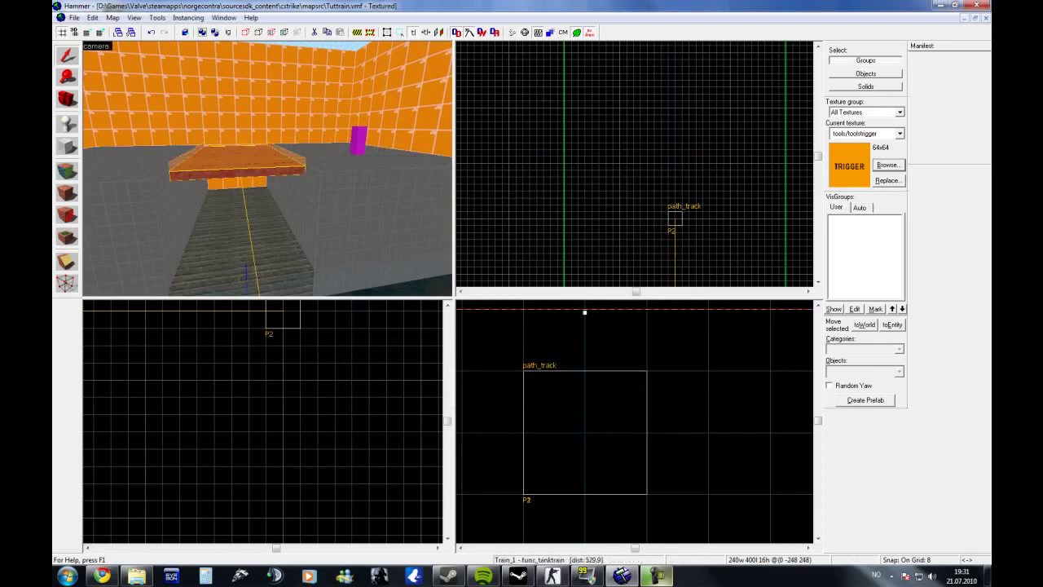
{"action": "key", "text": "alt+Return"}
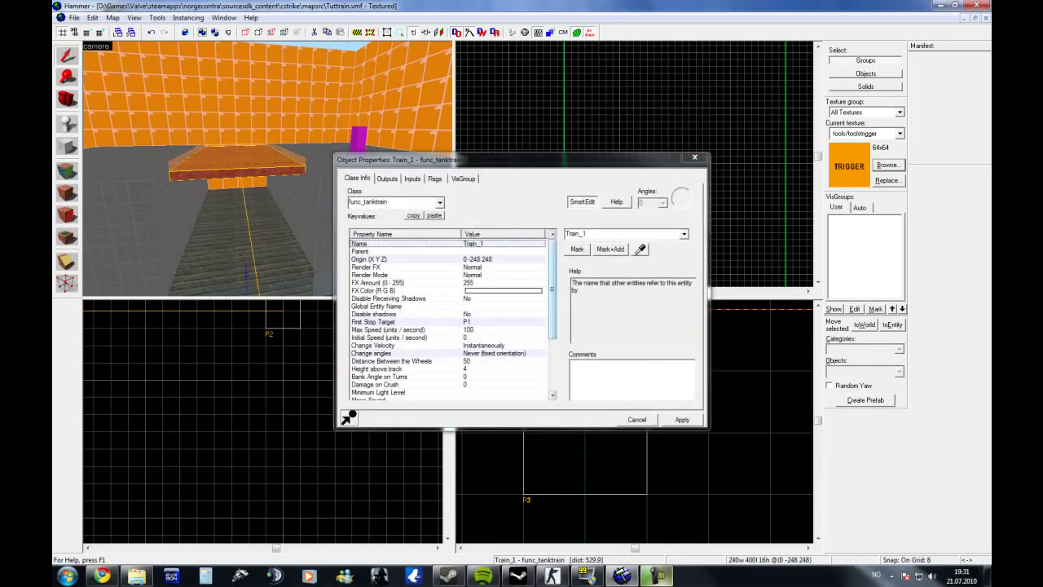
{"action": "scroll", "coordinate": [448, 318], "scroll_direction": "down", "scroll_amount": 4}
{"action": "key", "text": "Escape"}
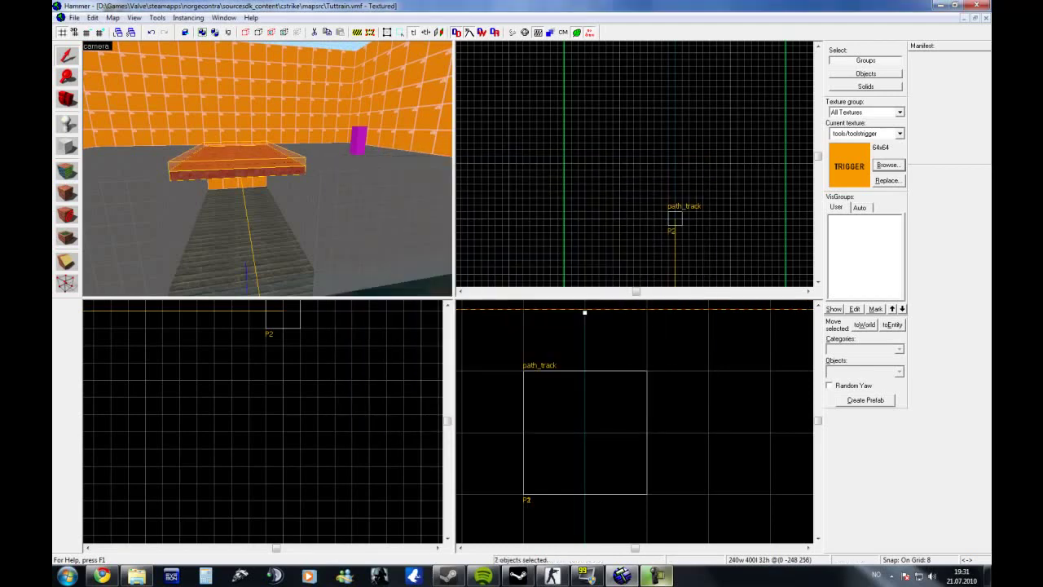
- Rotate the Train_1 platform by -90° in the top view so it lies crosswise to the track, and clear the selection
{"action": "key", "text": "ctrl+e"}
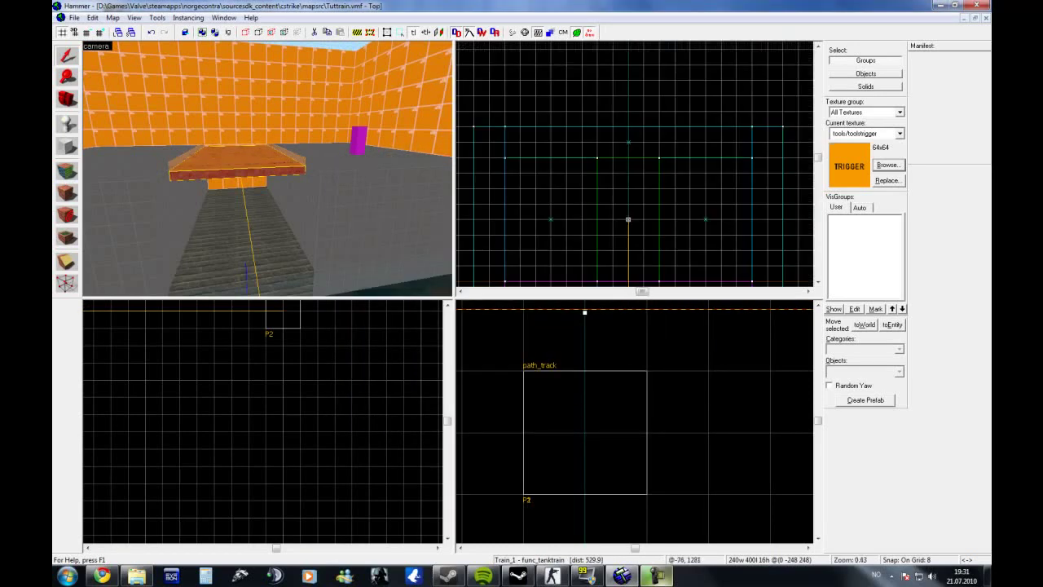
{"action": "scroll", "coordinate": [635, 422], "scroll_direction": "down", "scroll_amount": 8}
{"action": "scroll", "coordinate": [627, 216], "scroll_direction": "down", "scroll_amount": 6}
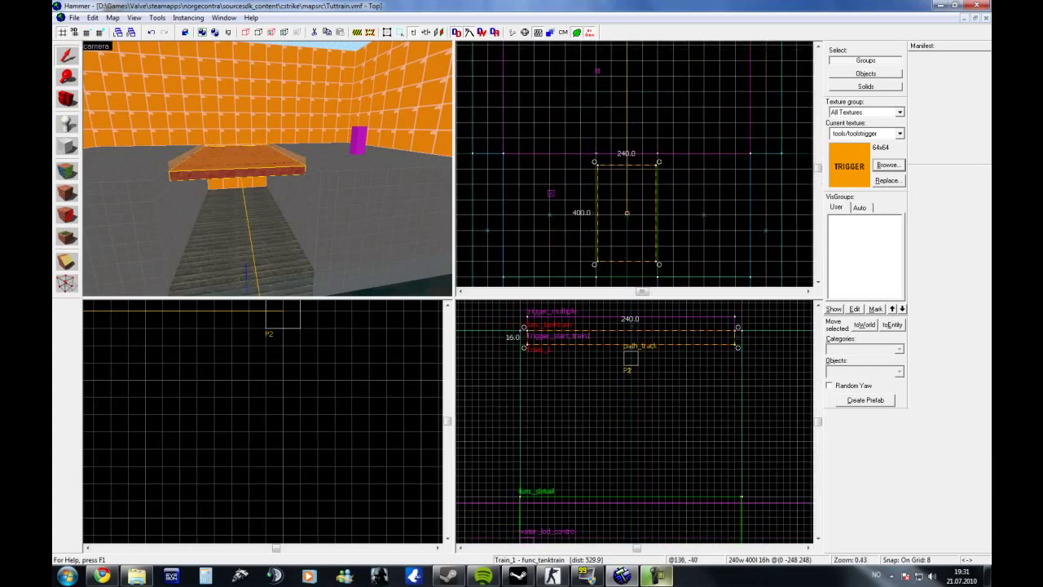
{"action": "left_click_drag", "start_coordinate": [659, 162], "coordinate": [682, 219]}
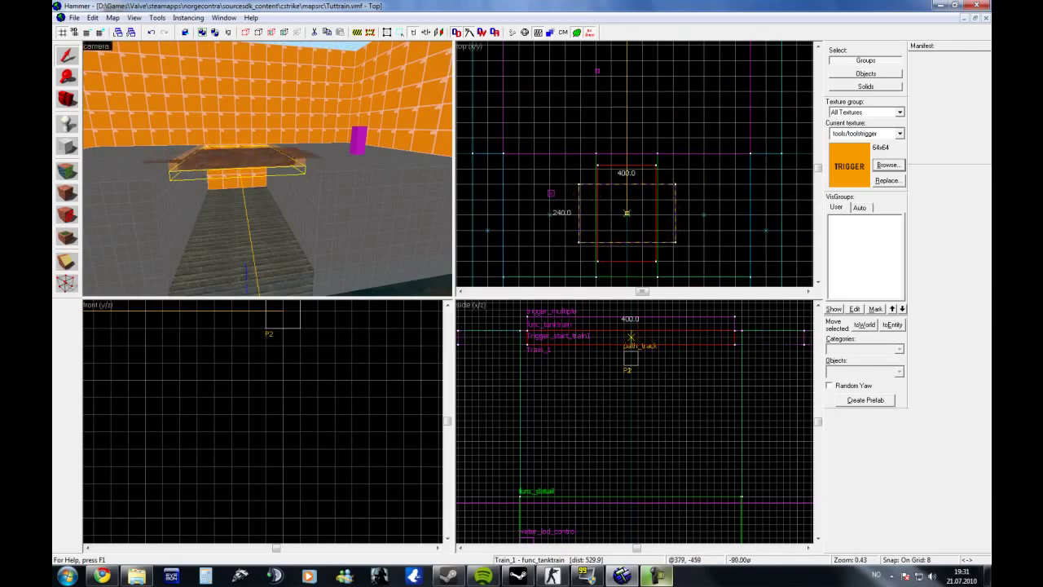
{"action": "scroll", "coordinate": [634, 163], "scroll_direction": "up", "scroll_amount": 6}
{"action": "scroll", "coordinate": [675, 118], "scroll_direction": "up", "scroll_amount": 3}
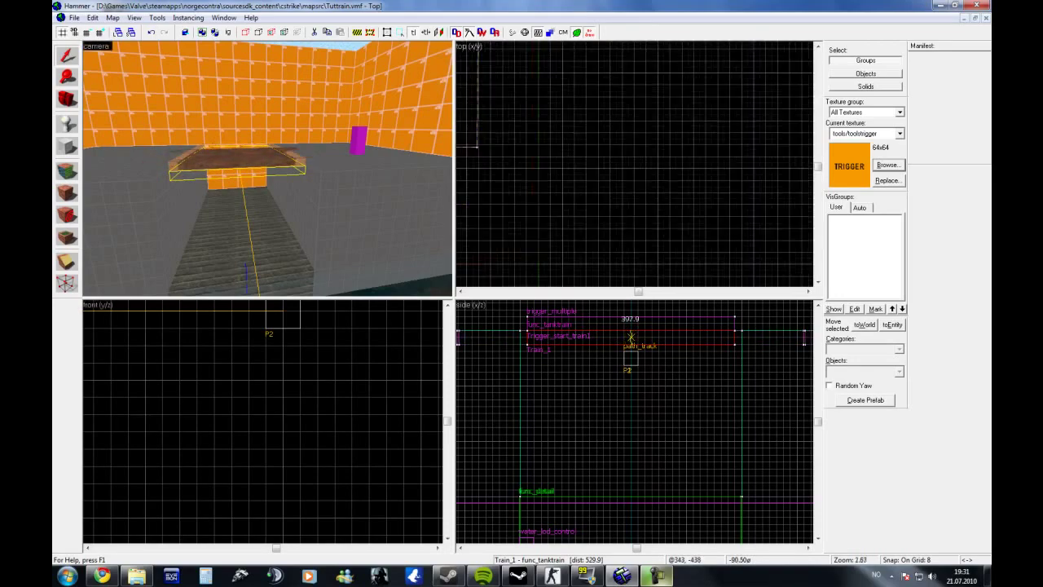
{"action": "left_click_drag", "start_coordinate": [644, 122], "coordinate": [638, 170]}
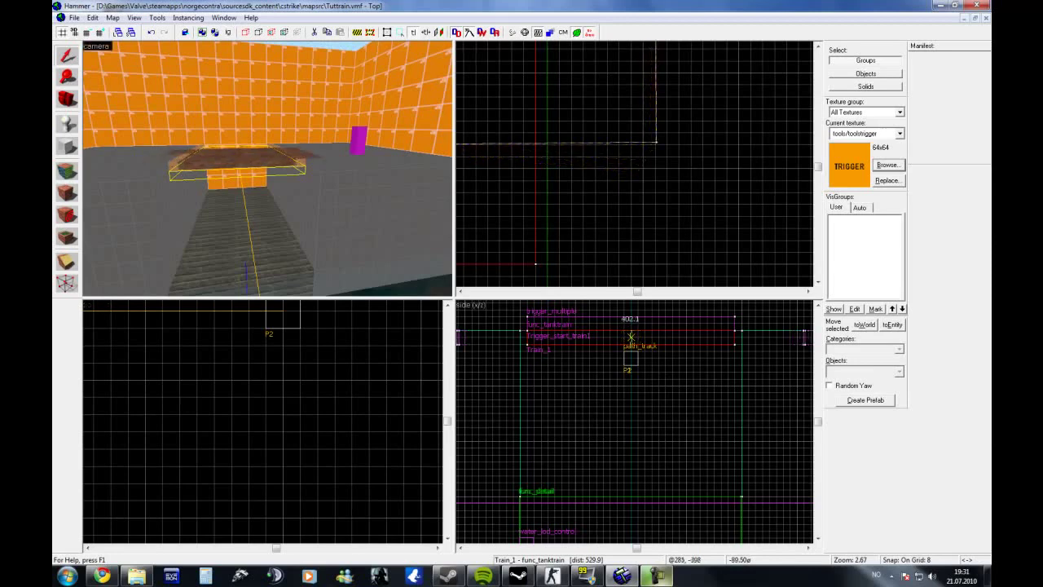
{"action": "left_click", "coordinate": [657, 146]}
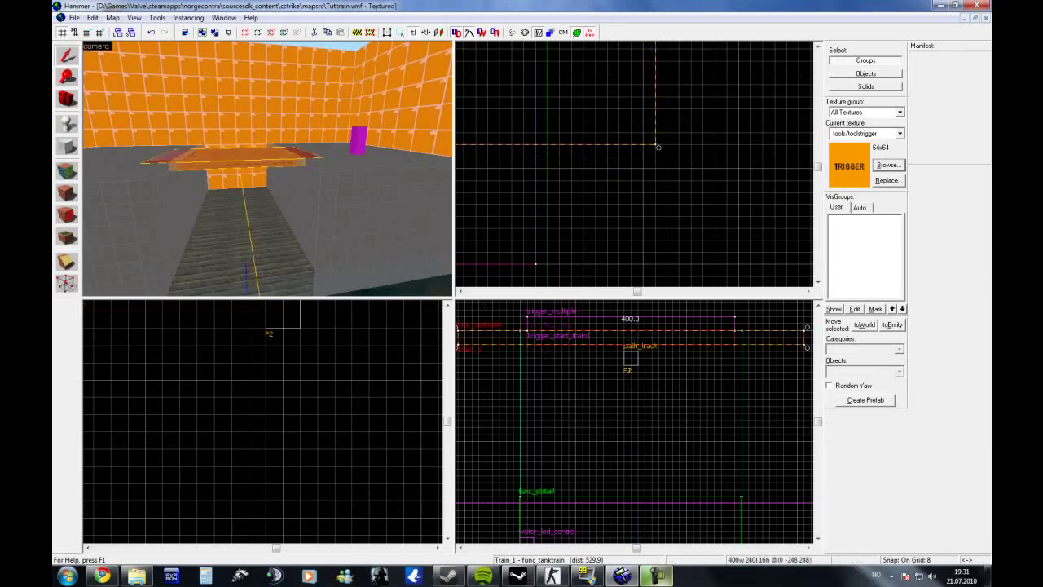
{"action": "key", "text": "Page_Down"}
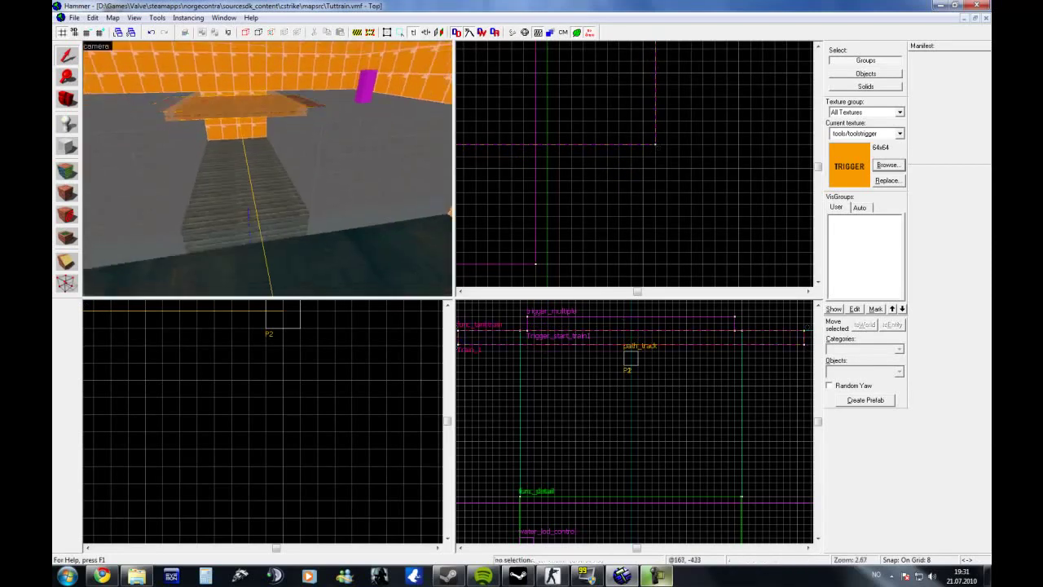
{"action": "key", "text": "w"}
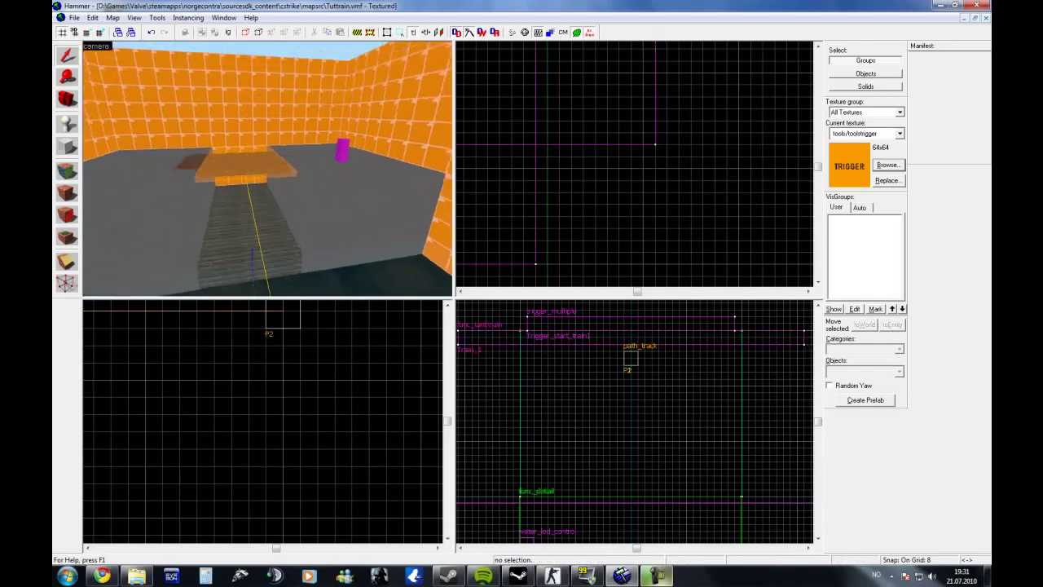
{"action": "key", "text": "w"}
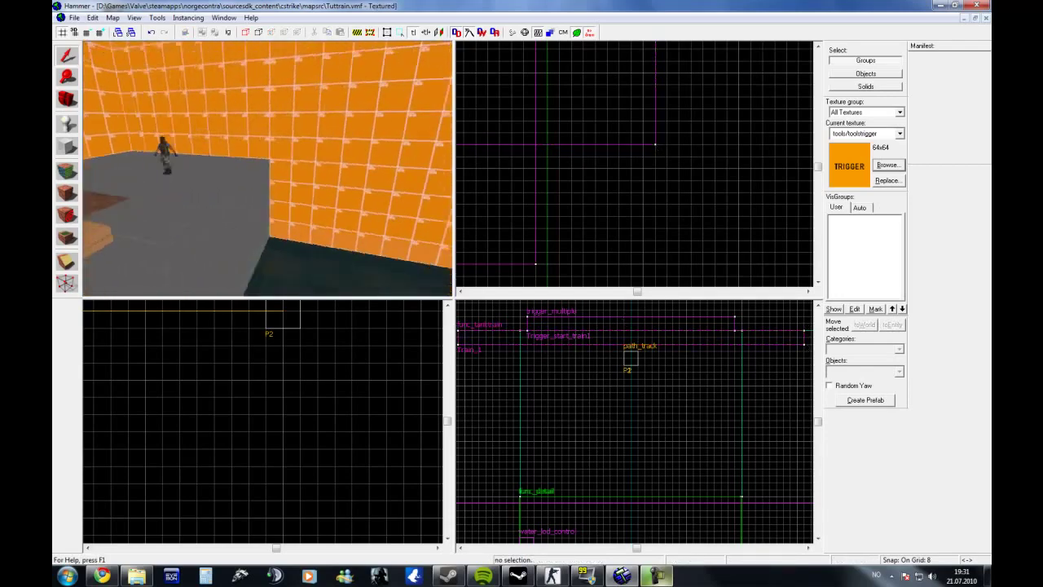
{"action": "key", "text": "Right"}
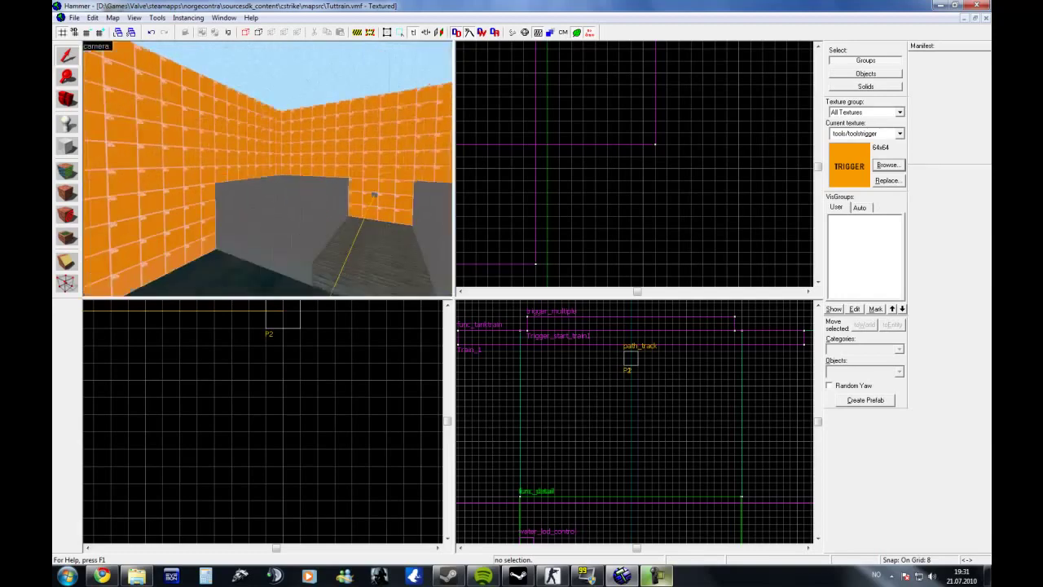
{"action": "key", "text": "Left"}
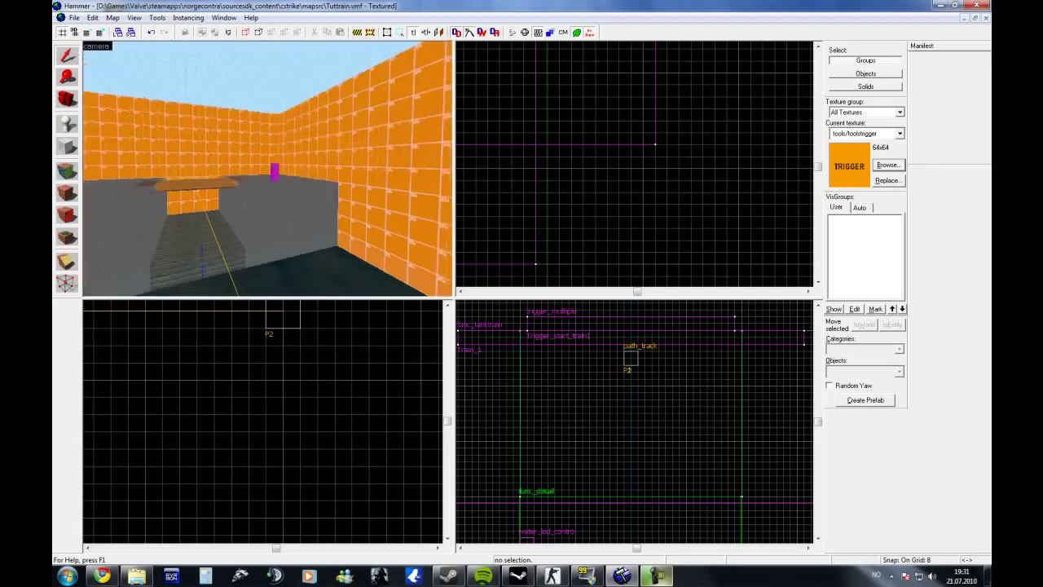
{"action": "key", "text": "Left"}
- Save the map as Tuttrain in the mapsrc folder, overwriting the existing file
{"action": "key", "text": "alt+f"}
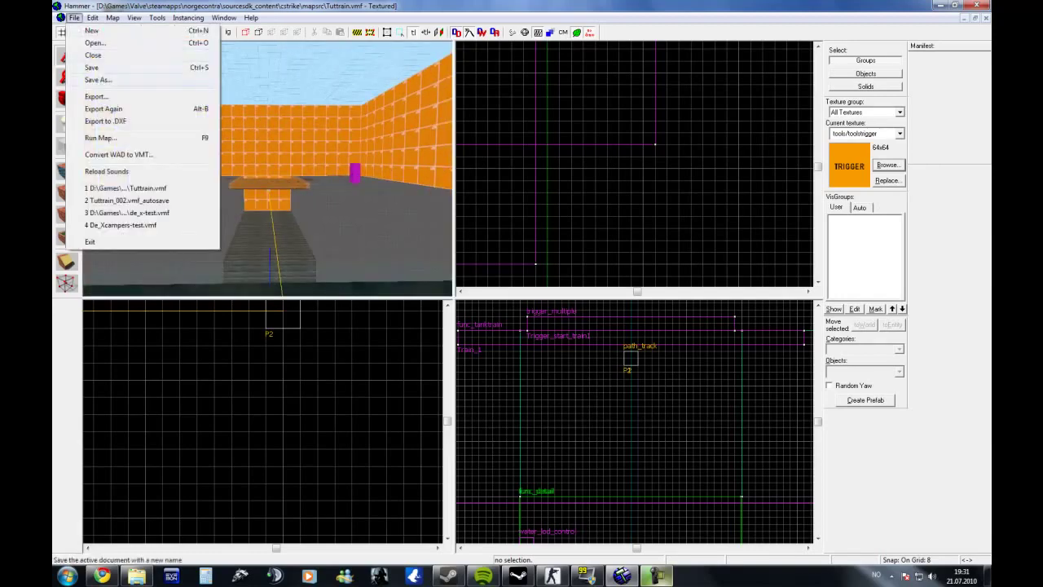
{"action": "key", "text": "Escape"}
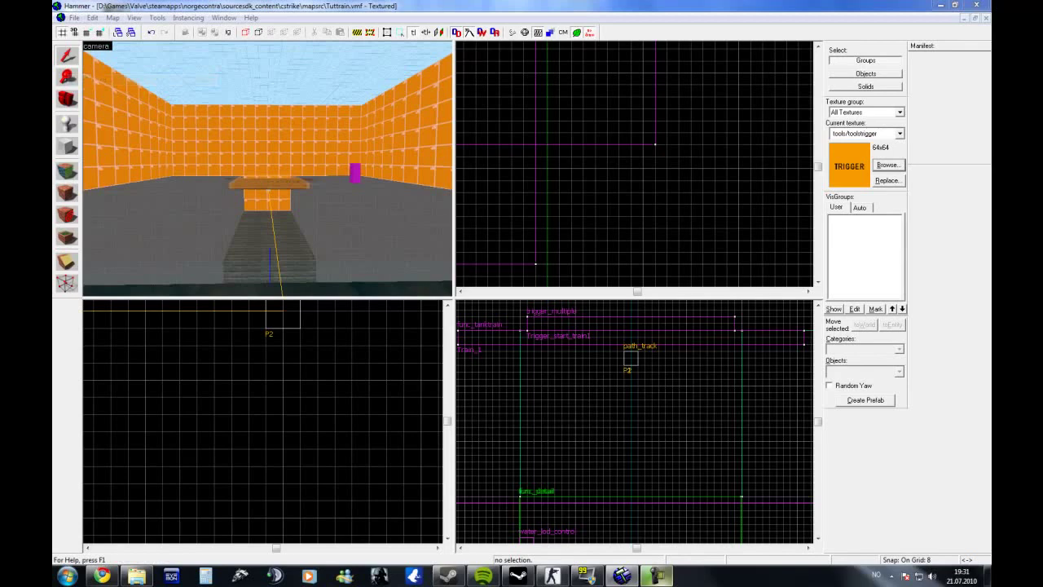
{"action": "key", "text": "alt+f"}
{"action": "key", "text": "a"}
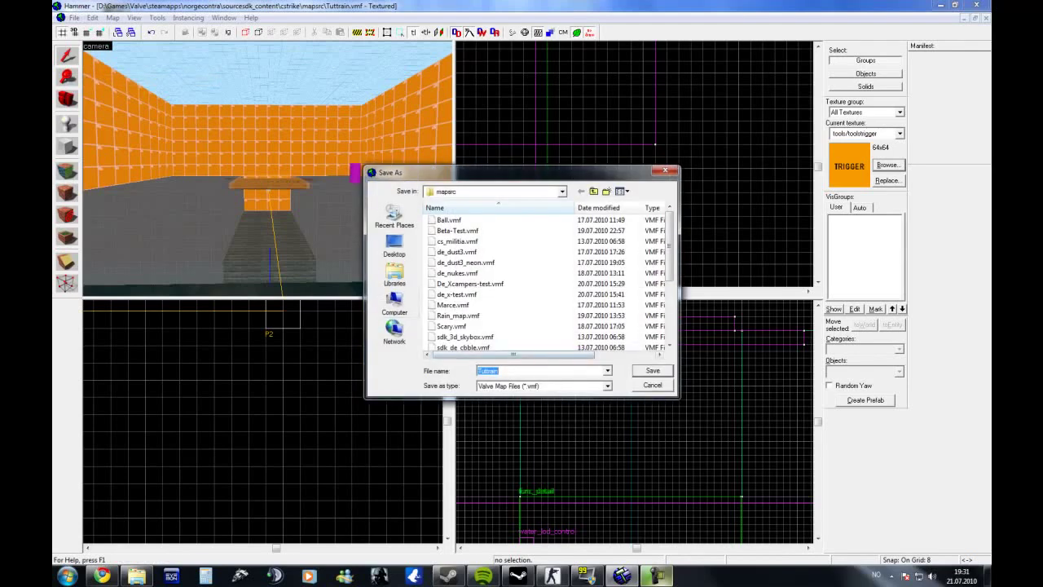
{"action": "key", "text": "Return"}
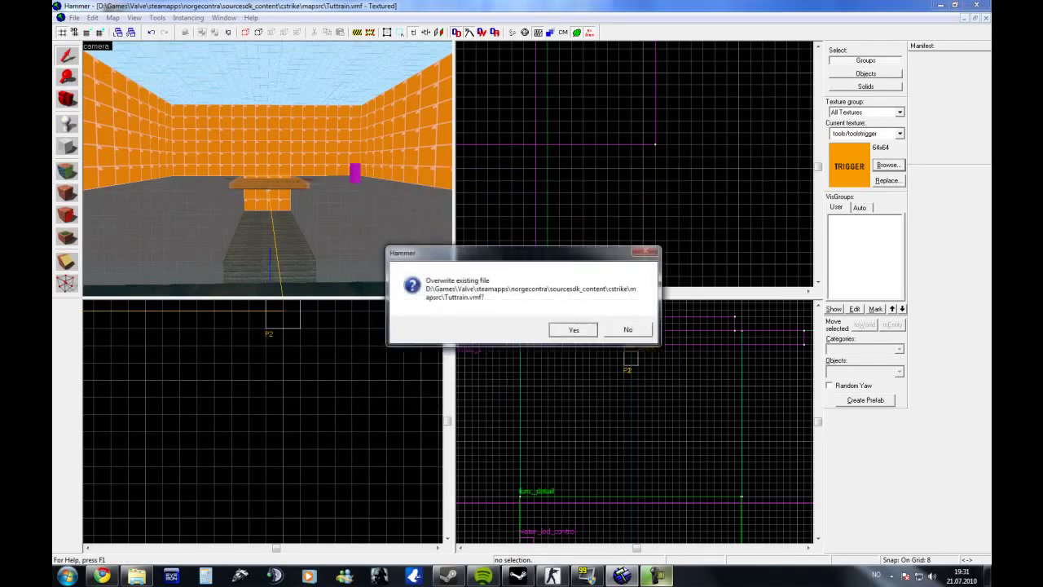
{"action": "key", "text": "Return"}
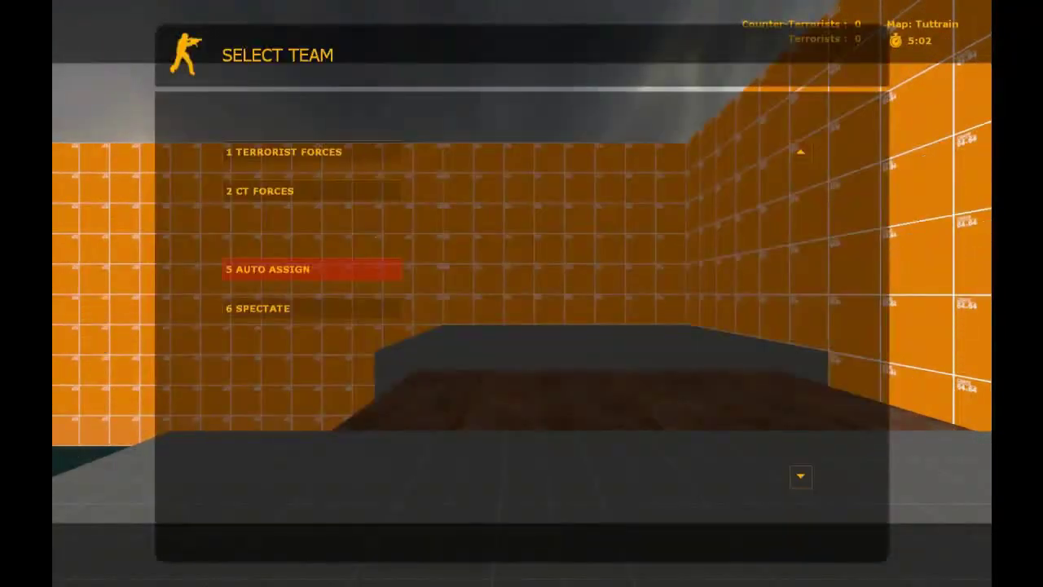
- In Counter-Strike: Source, join the Terrorist forces on the Tuttrain map and walk onto the train platform to test it
{"action": "left_click", "coordinate": [333, 153]}
{"action": "left_click", "coordinate": [326, 231]}
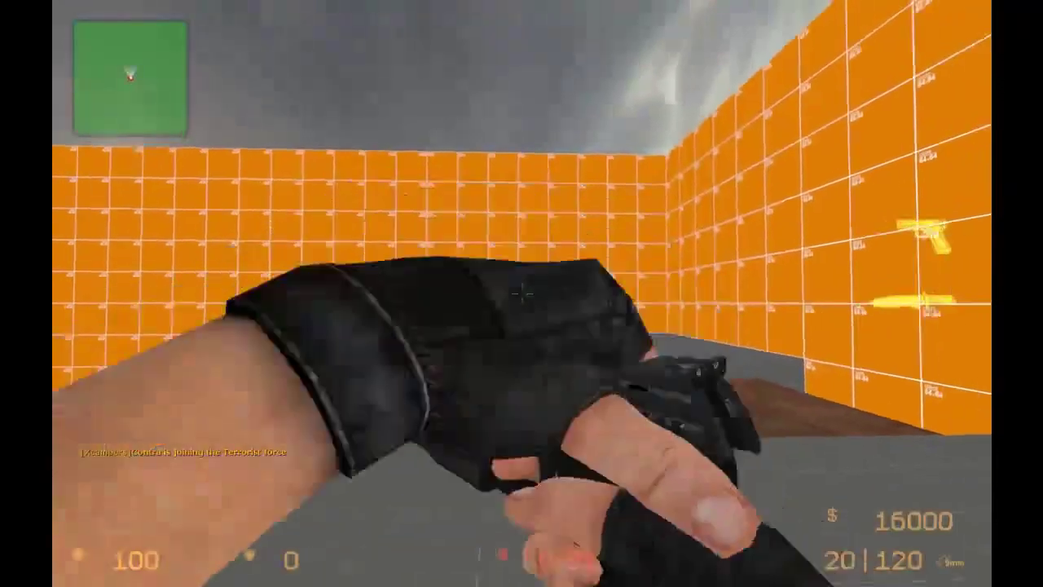
{"action": "key", "text": "w"}
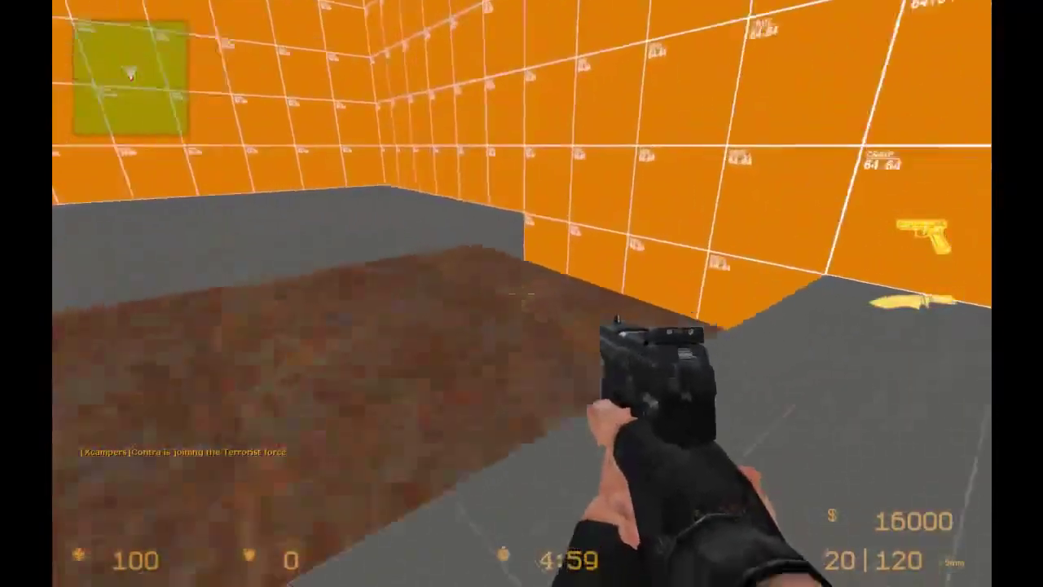
{"action": "key", "text": "w"}
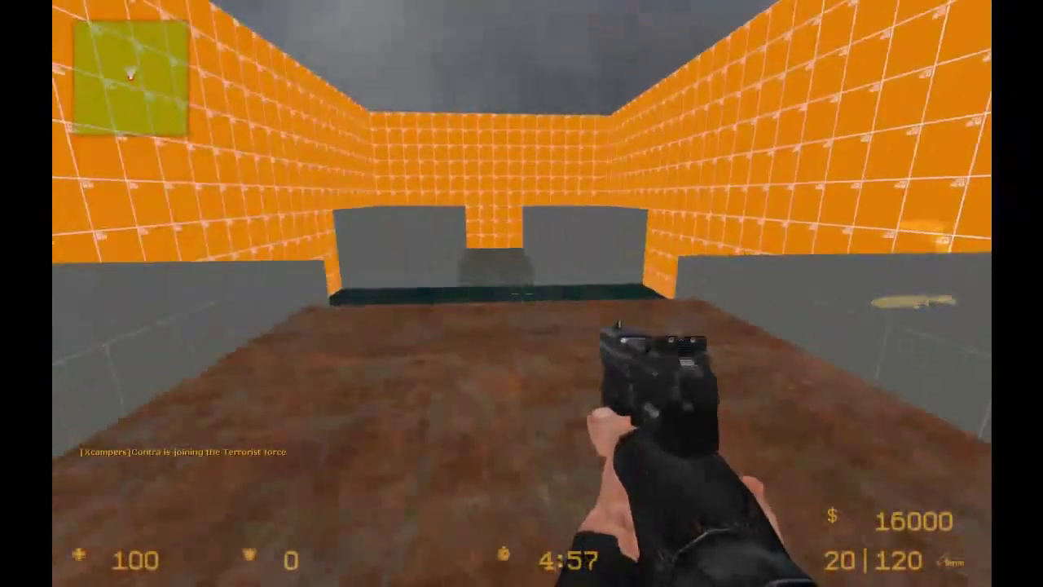
- Ride the train platform toward the walkway at the far end of the room and inspect its movement along the track
{"action": "key", "text": "w"}
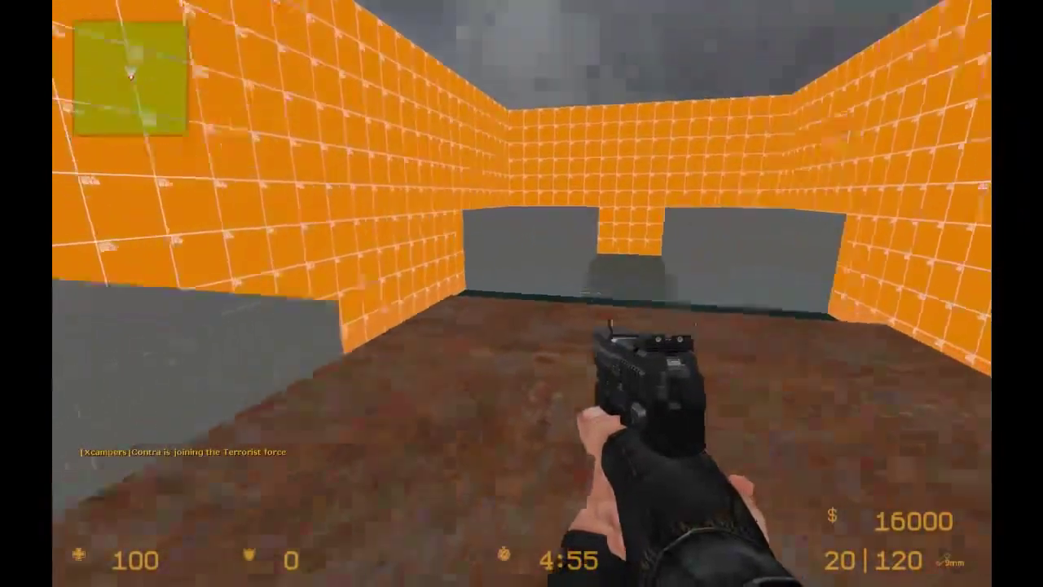
{"action": "key", "text": "w"}
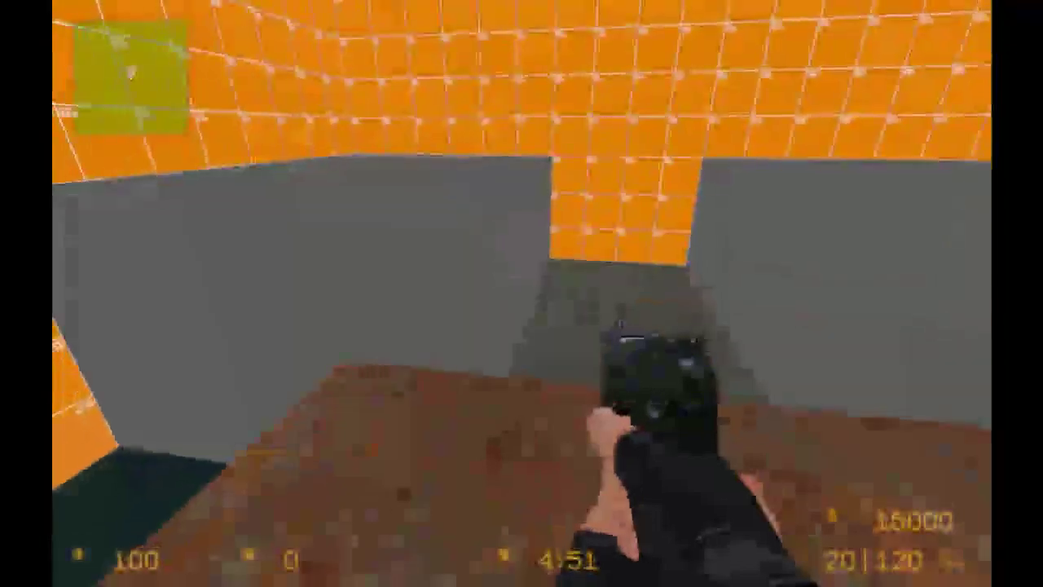
{"action": "key", "text": "w"}
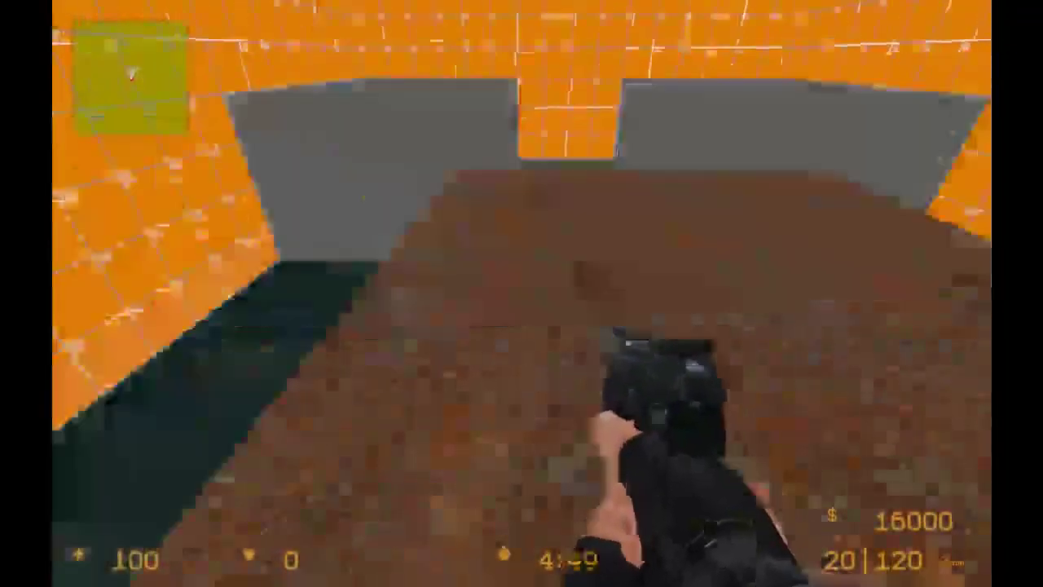
{"action": "key", "text": "w"}
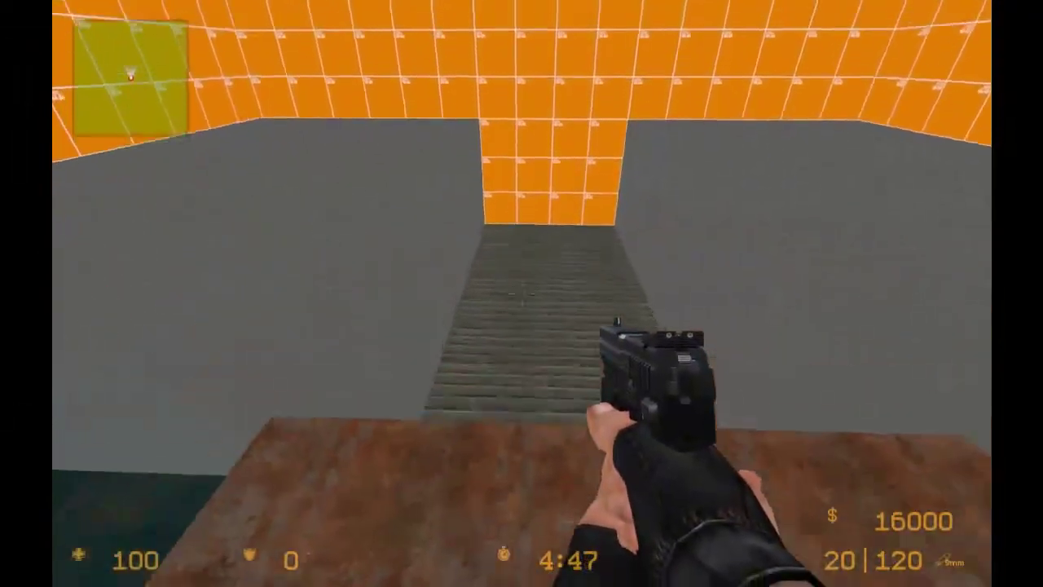
{"action": "key", "text": "w"}
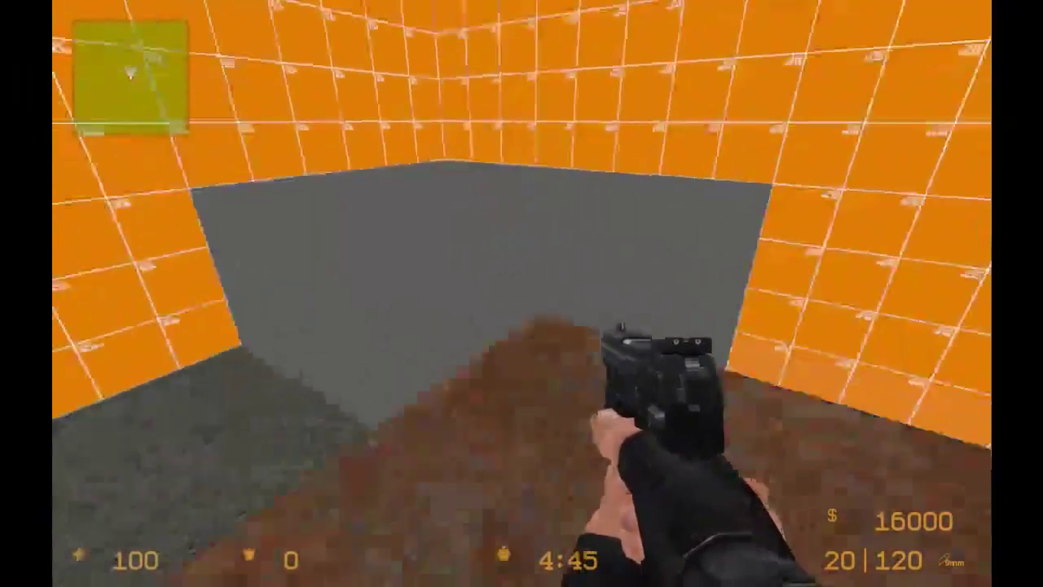
{"action": "key", "text": "w"}
- Fire one test shot at the gray wall beside the walkway, and back off the platform onto the gray side ledge
{"action": "left_click", "coordinate": [521, 293]}
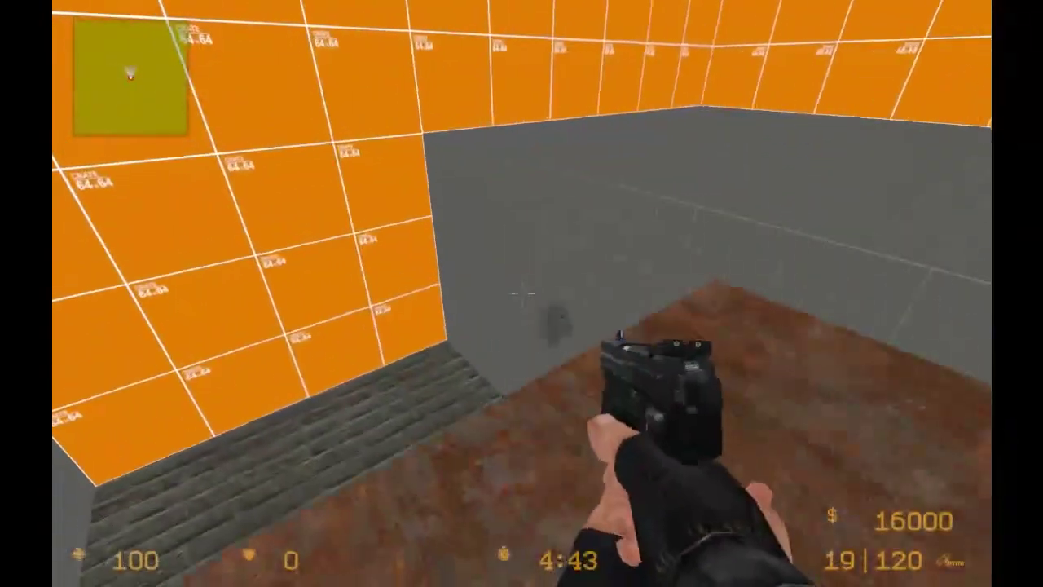
{"action": "key", "text": "s"}
{"action": "key", "text": "q"}
{"action": "key", "text": "q"}
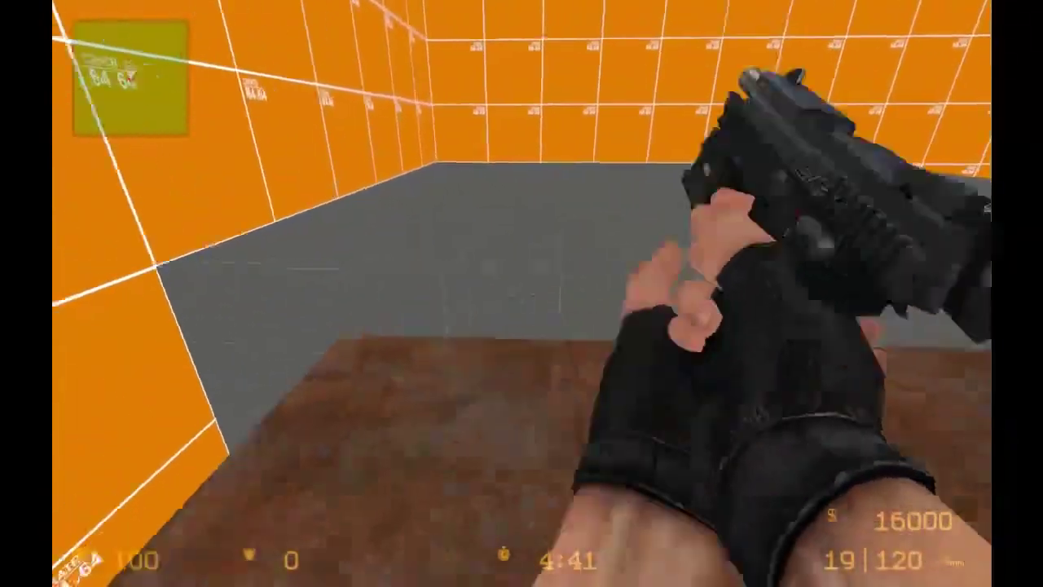
{"action": "key", "text": "s"}
{"action": "key", "text": "s"}
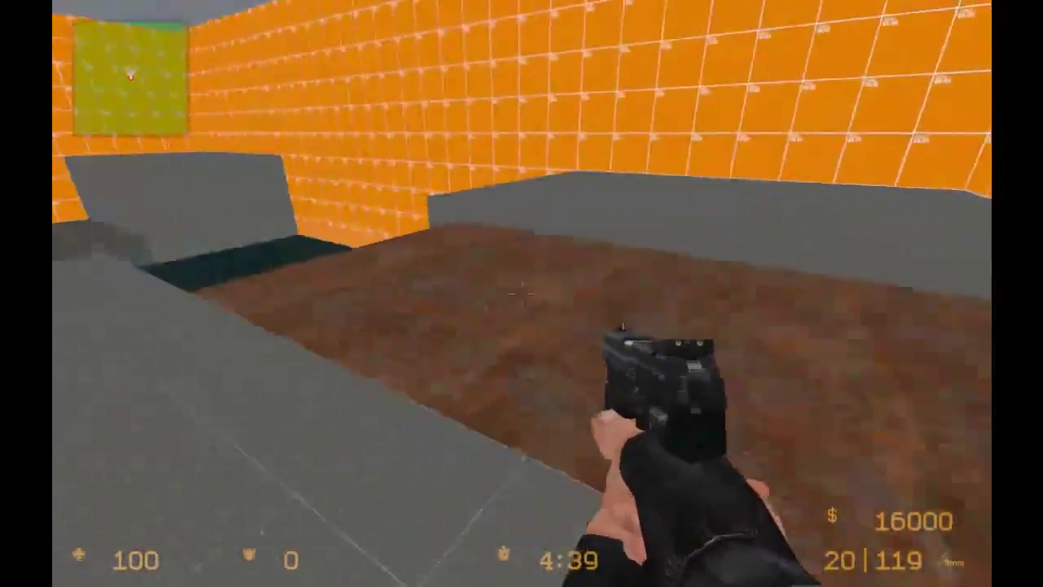
- Return from the gray ledge onto the train platform to check its travel again, and pause the game
{"action": "key", "text": "w"}
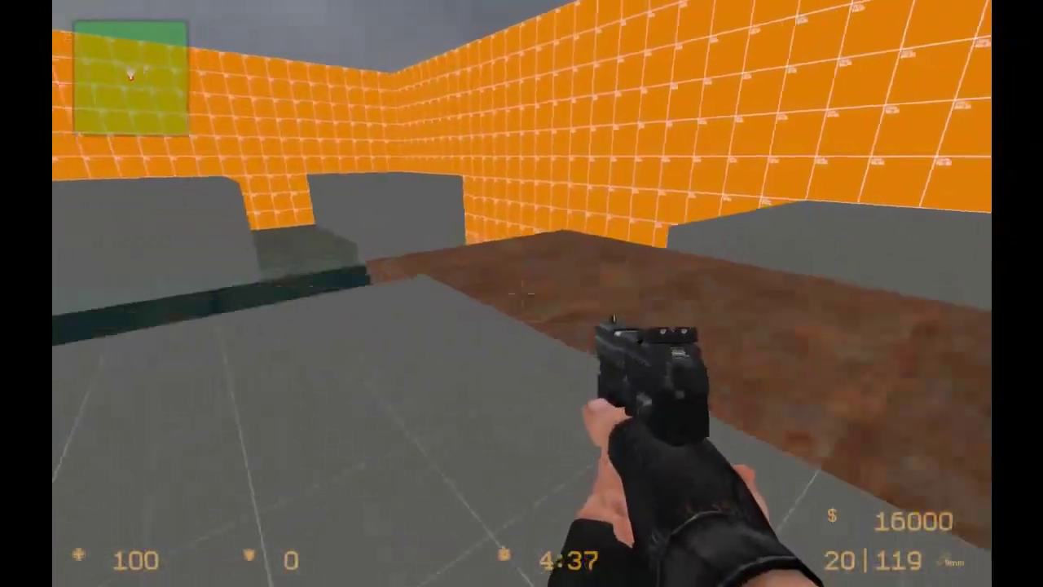
{"action": "key", "text": "w"}
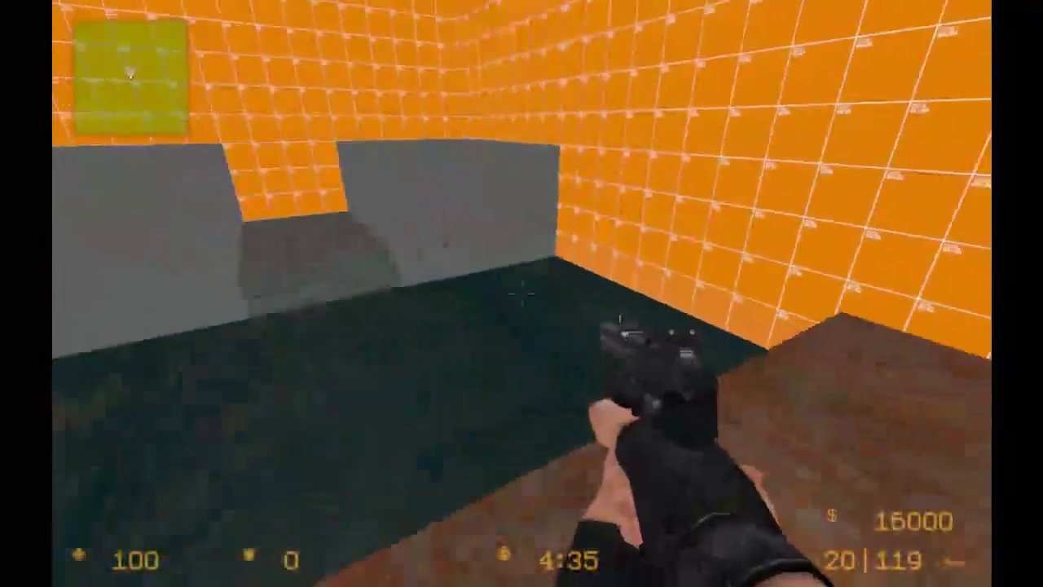
{"action": "key", "text": "Escape"}
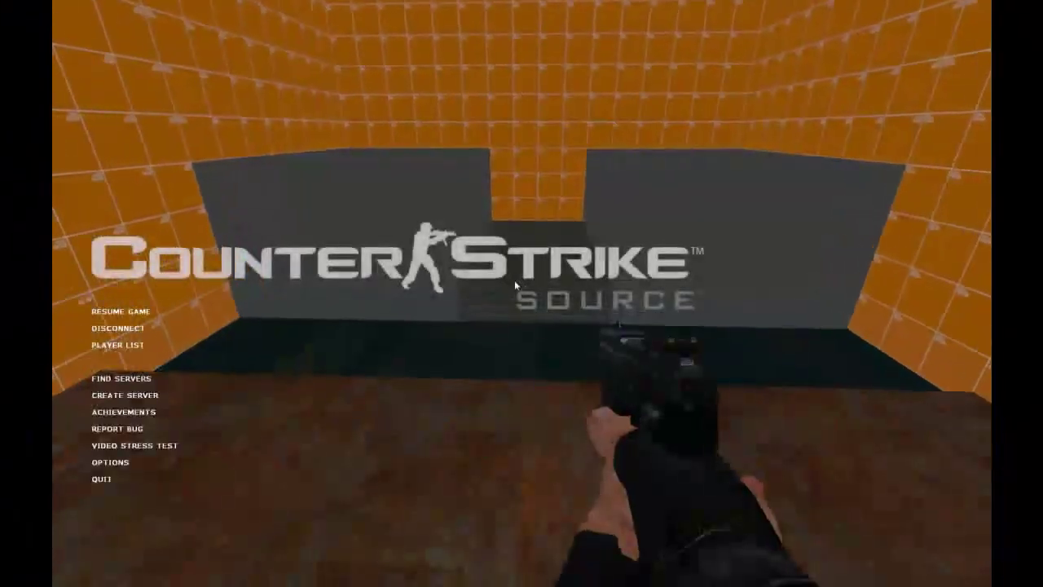